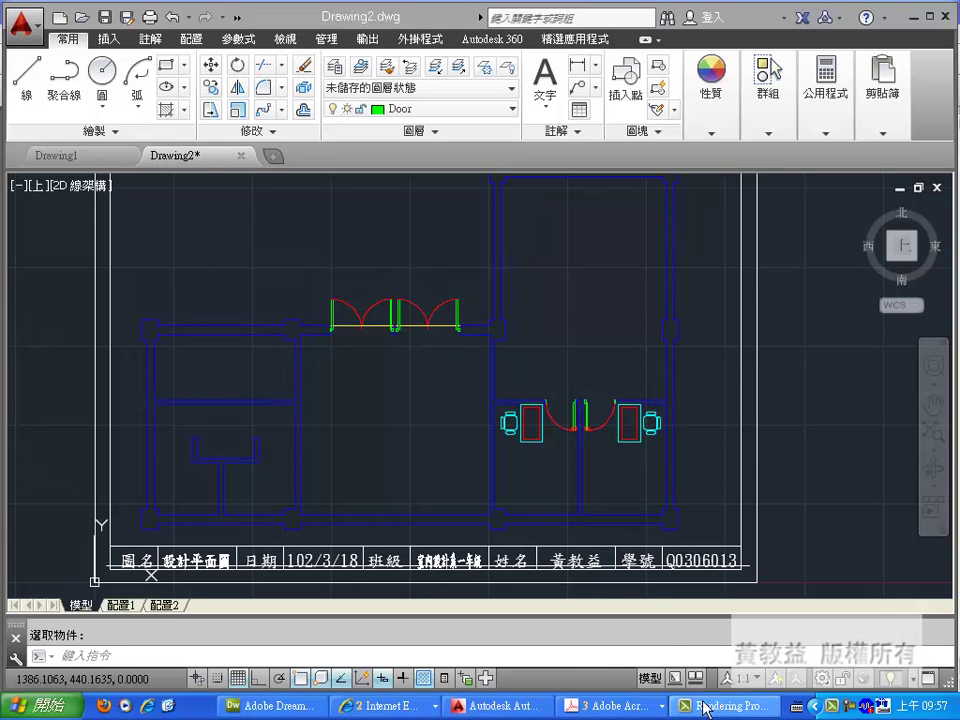
Step: Switch from the AutoCAD floor plan to the AutoCAD_Class11_941125.pdf handout in Acrobat
left_click(608, 706)
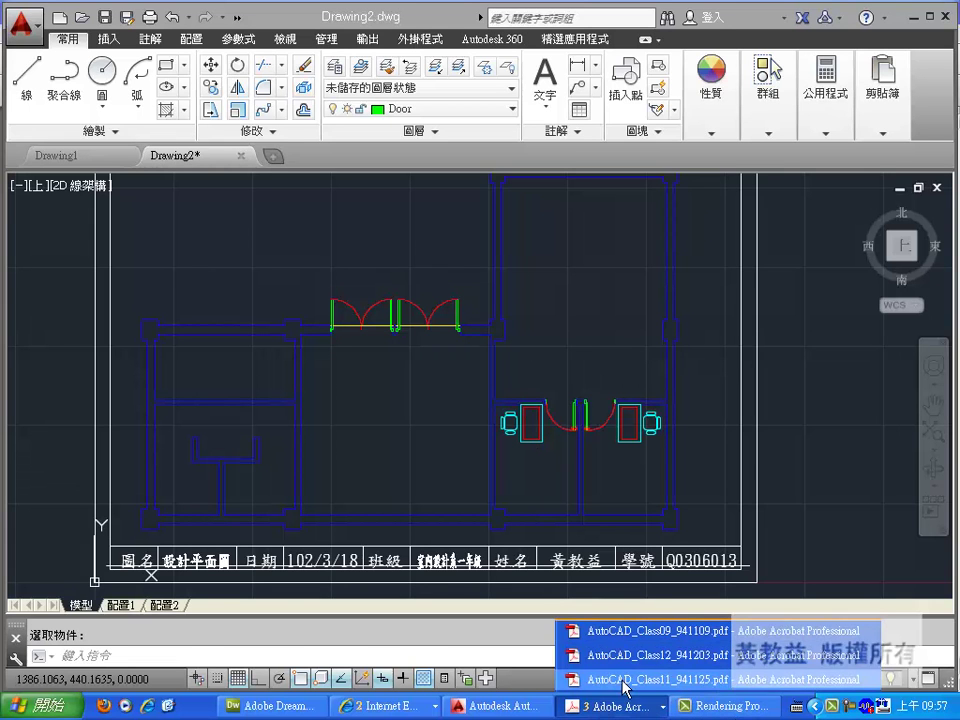
left_click(620, 679)
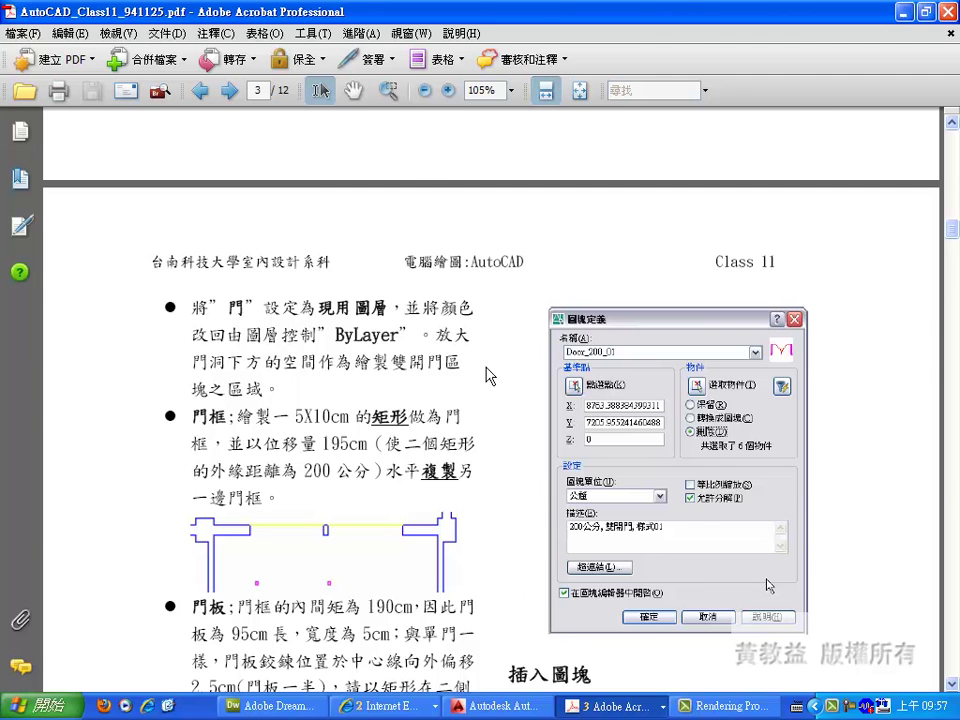
Step: Scroll up the Class 11 handout, then switch to the AutoCAD_Class09_941109.pdf handout
scroll(489, 372, "up", 5)
scroll(497, 362, "up", 3)
scroll(497, 362, "up", 5)
scroll(497, 362, "up", 1)
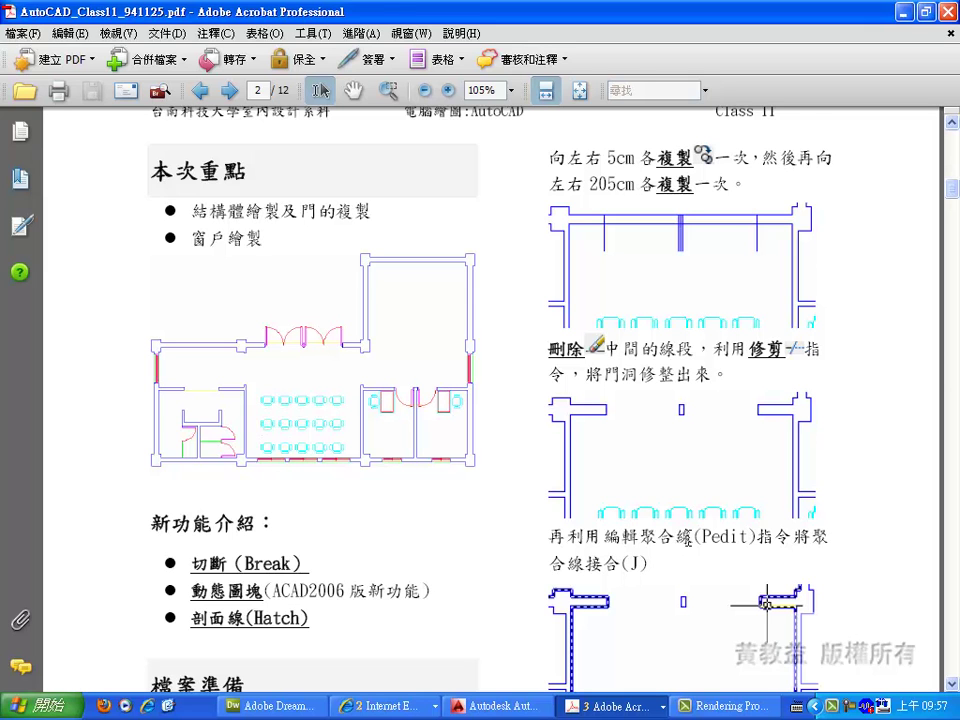
left_click(610, 706)
left_click(640, 634)
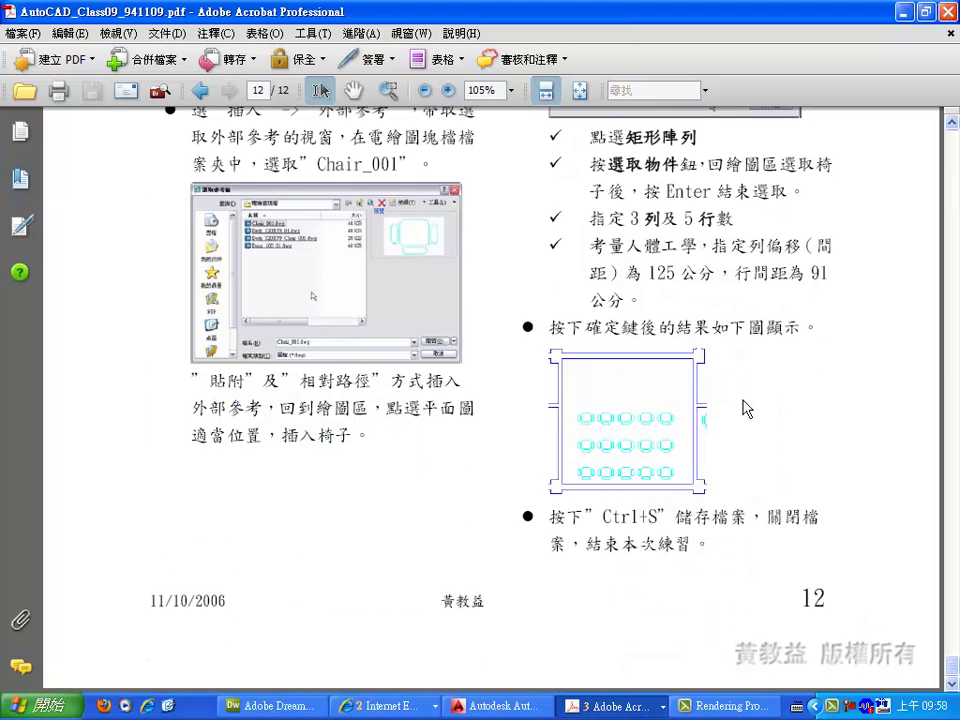
scroll(765, 394, "up", 4)
scroll(765, 360, "up", 5)
scroll(761, 405, "up", 4)
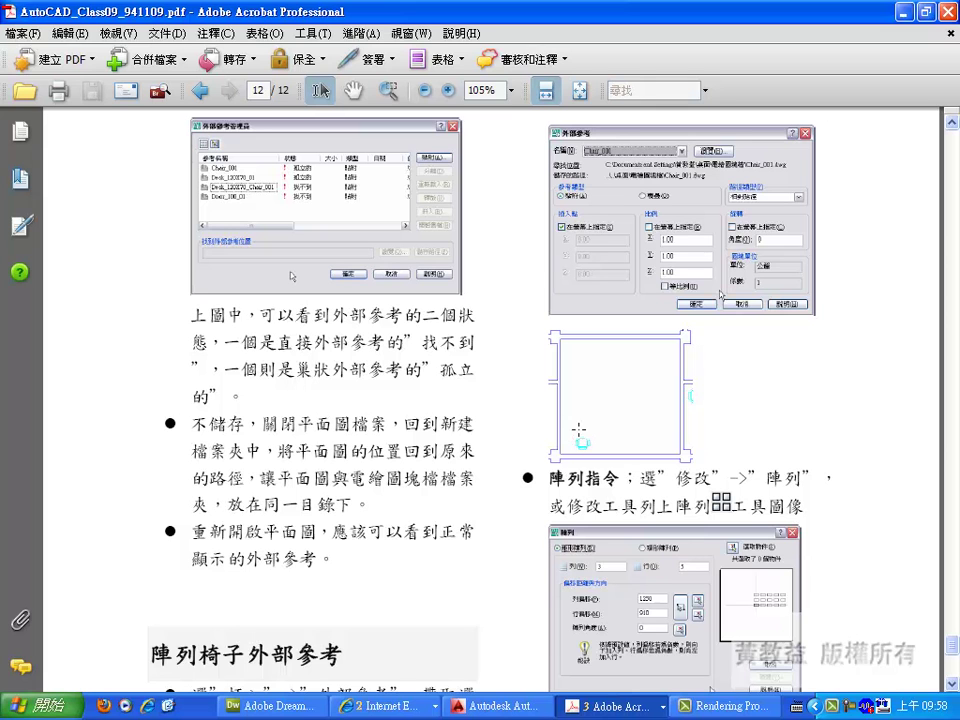
scroll(594, 428, "up", 2)
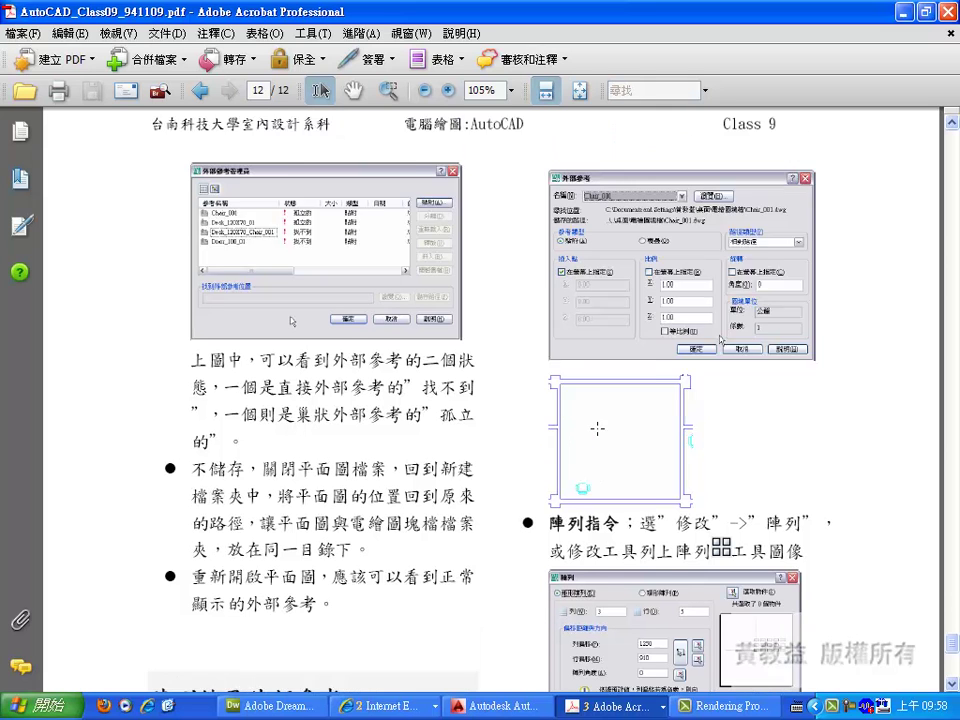
scroll(606, 434, "down", 2)
scroll(605, 433, "down", 2)
scroll(604, 430, "down", 2)
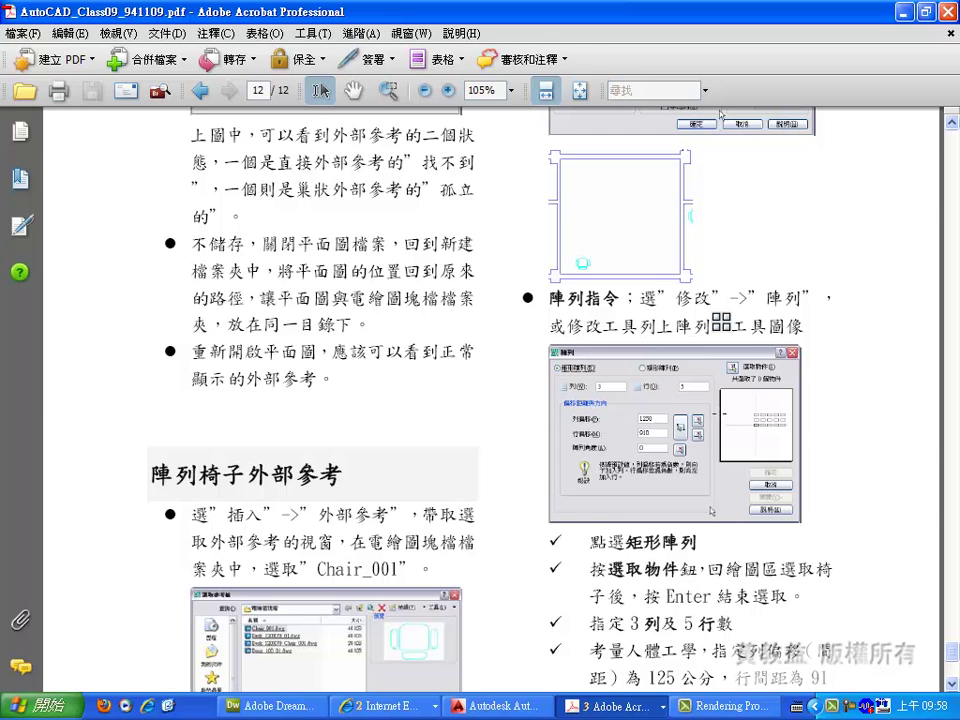
scroll(718, 414, "down", 3)
scroll(716, 414, "down", 3)
scroll(718, 410, "down", 4)
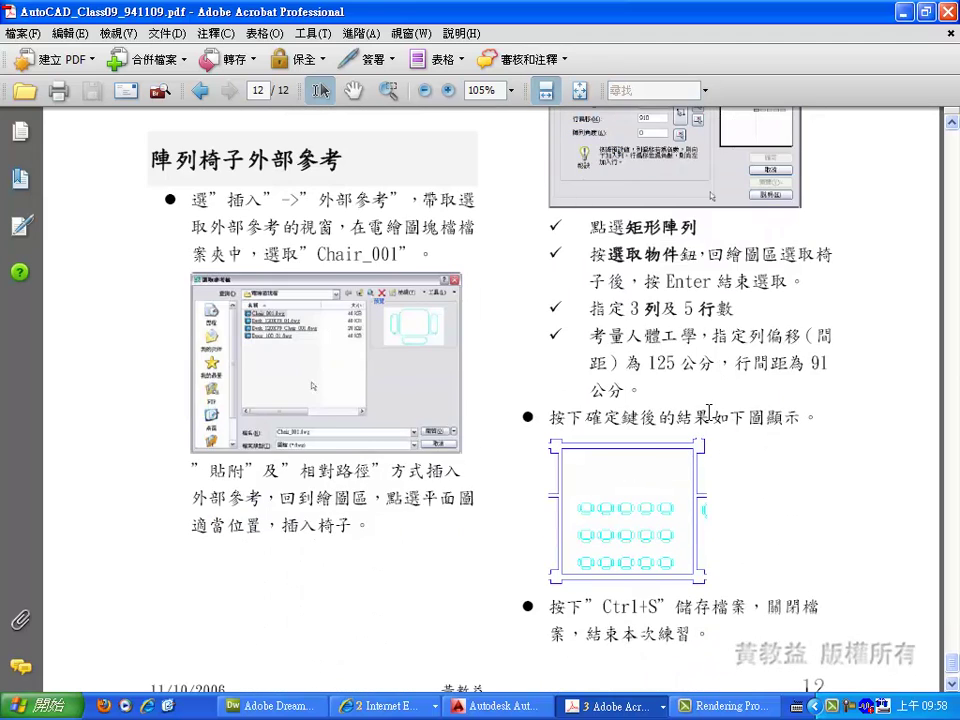
scroll(743, 465, "down", 2)
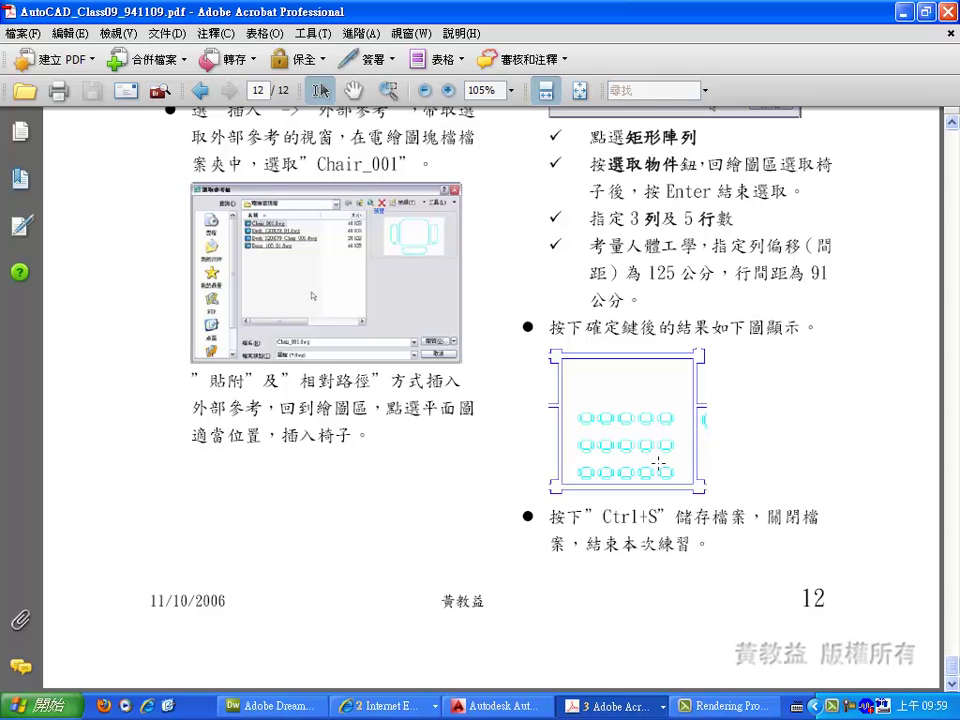
scroll(743, 485, "up", 1)
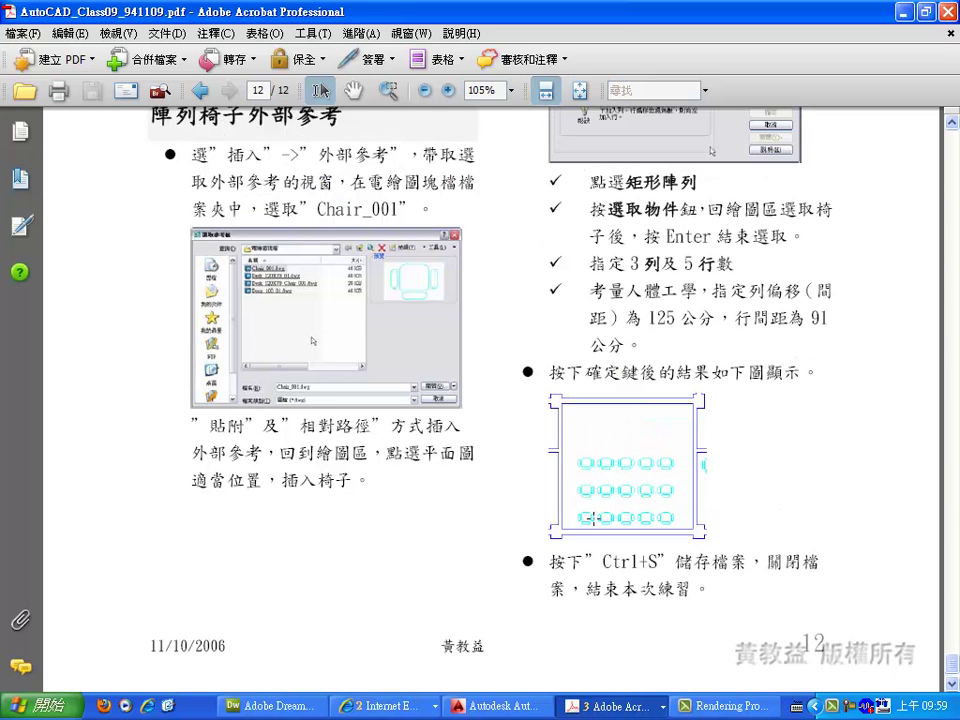
scroll(592, 518, "down", 1)
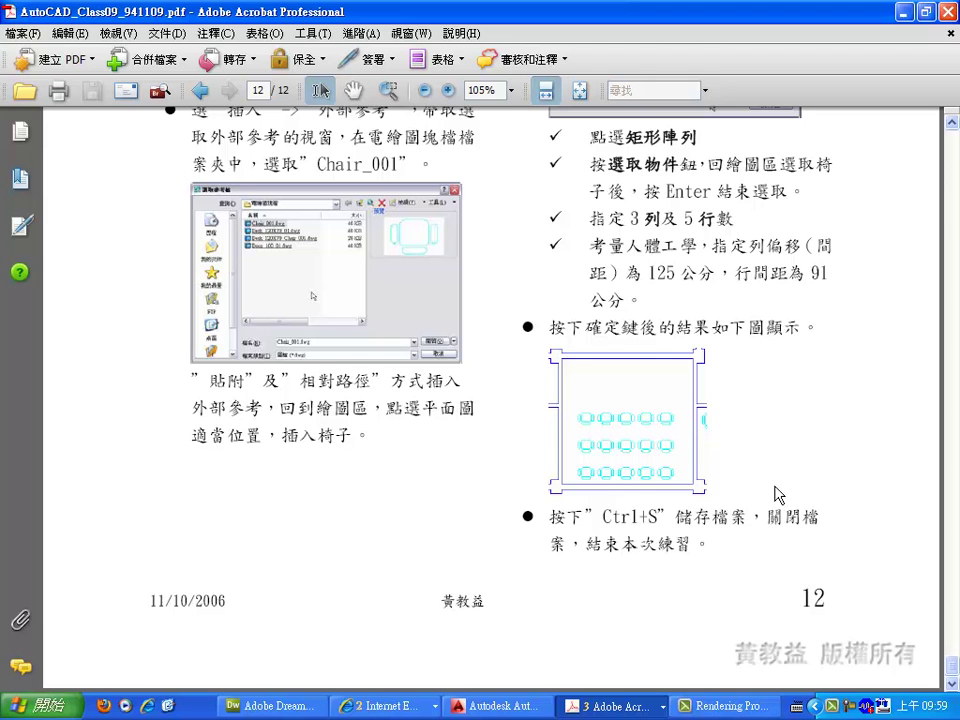
scroll(776, 553, "up", 3)
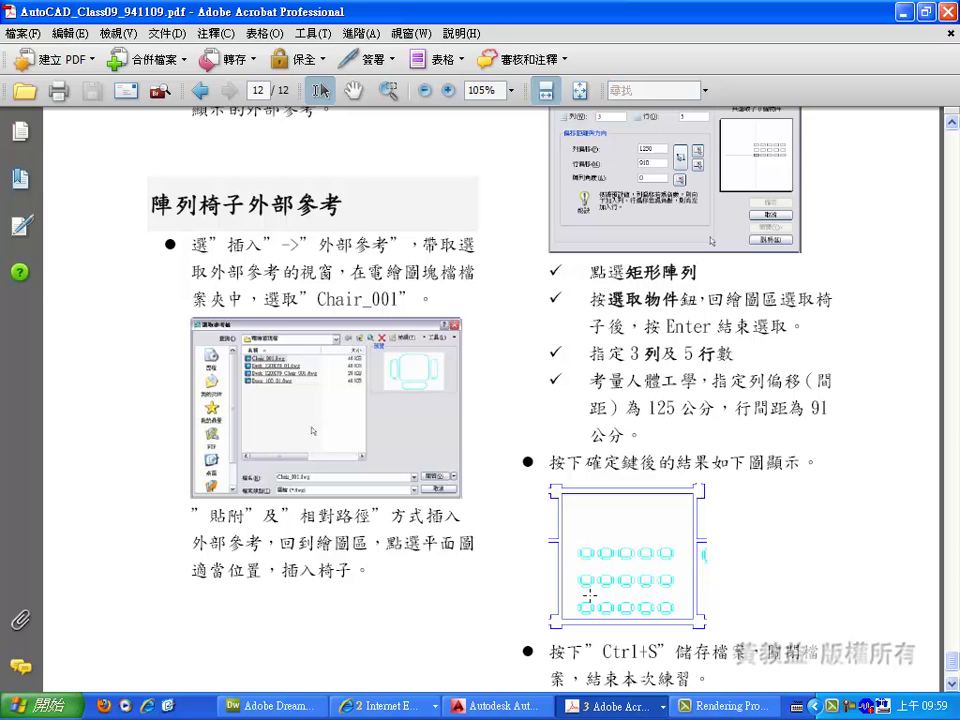
Step: Select the 125 cm column spacing figure in the chair-array steps and scroll the page
double_click(650, 409)
scroll(745, 467, "up", 3)
scroll(707, 467, "up", 3)
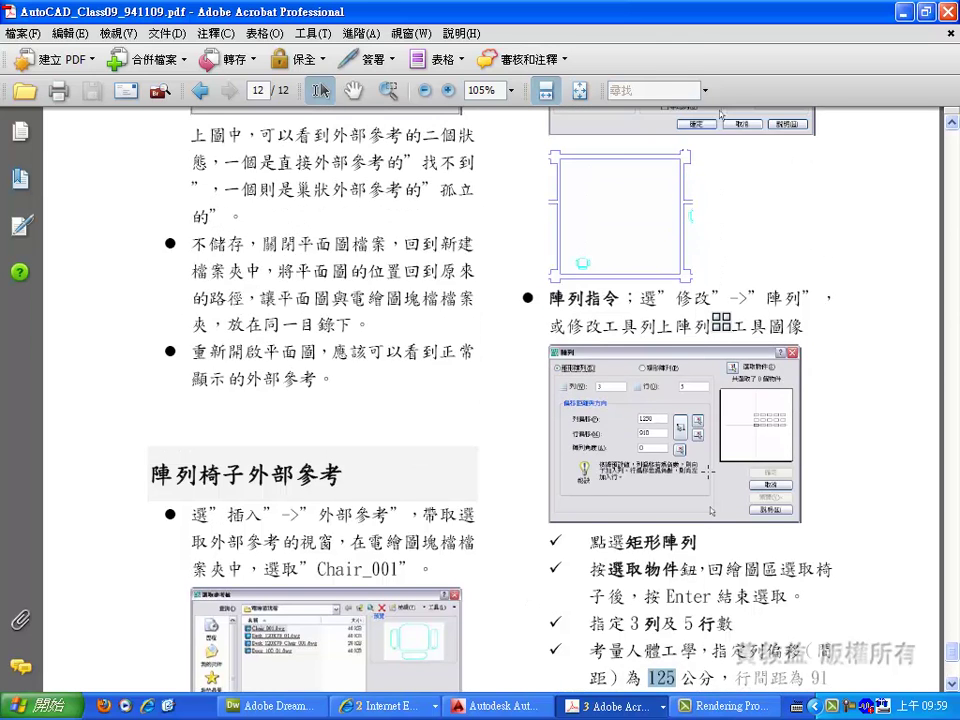
scroll(707, 467, "down", 4)
scroll(707, 467, "down", 5)
scroll(707, 471, "up", 3)
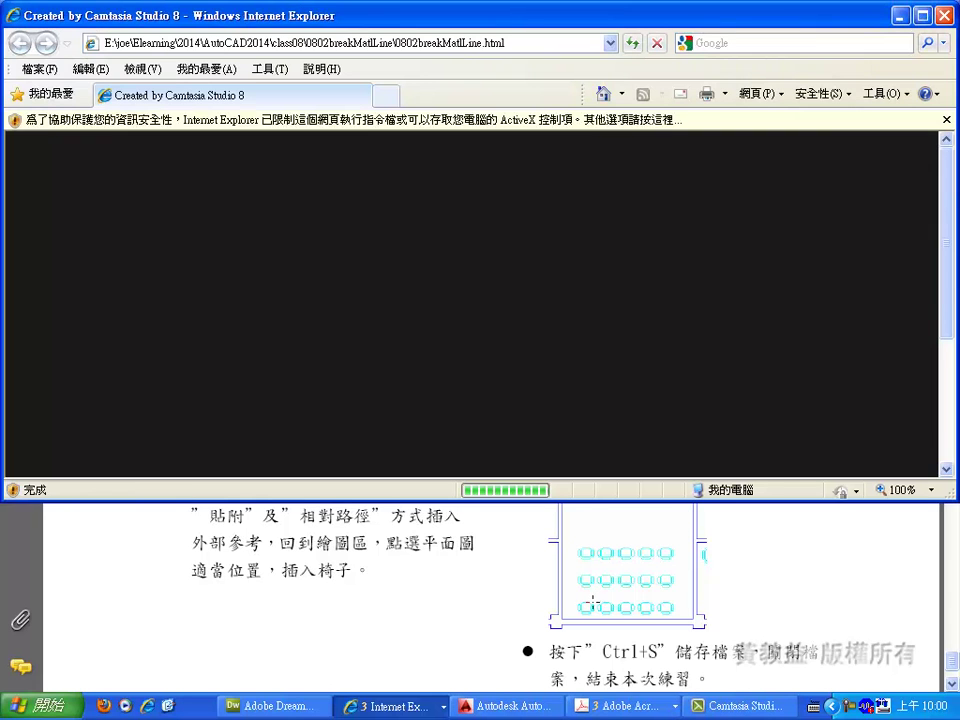
Step: Dismiss the blank Camtasia preview page to return to the Class 09 handout
left_click(746, 585)
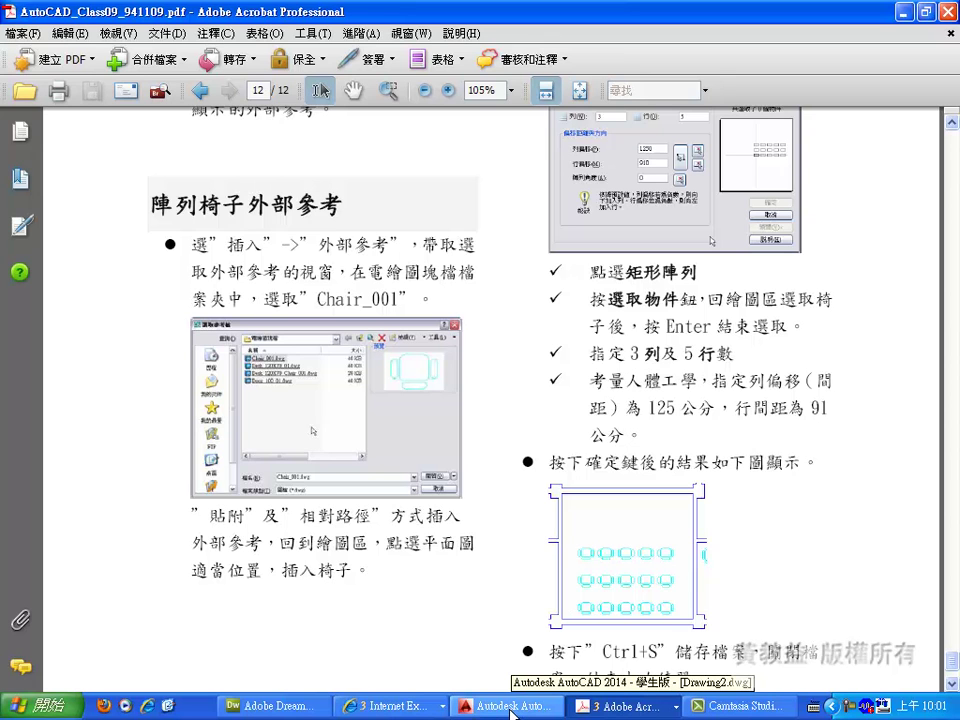
Step: Insert the Chair01 block at the bottom-left corner of the central classroom
left_click(510, 708)
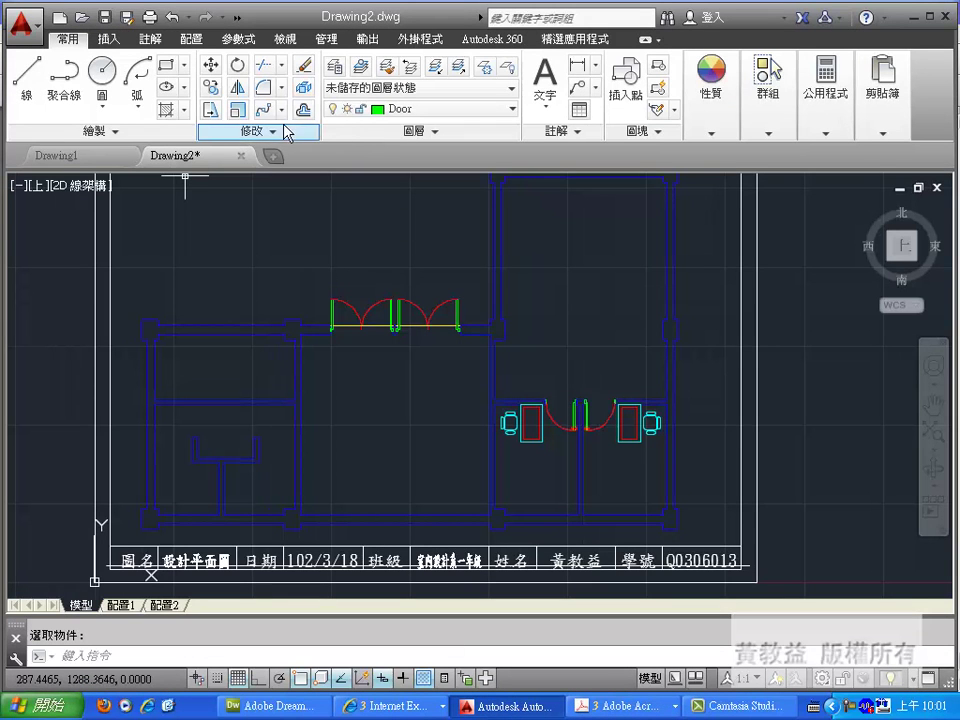
left_click(109, 39)
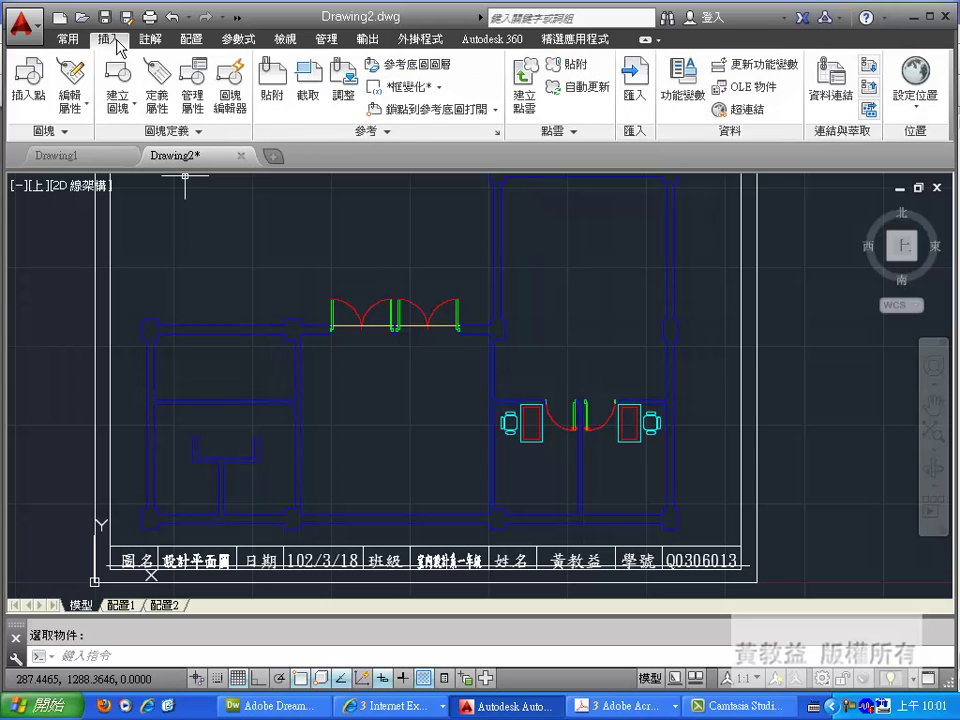
left_click(28, 80)
left_click(482, 249)
left_click(460, 283)
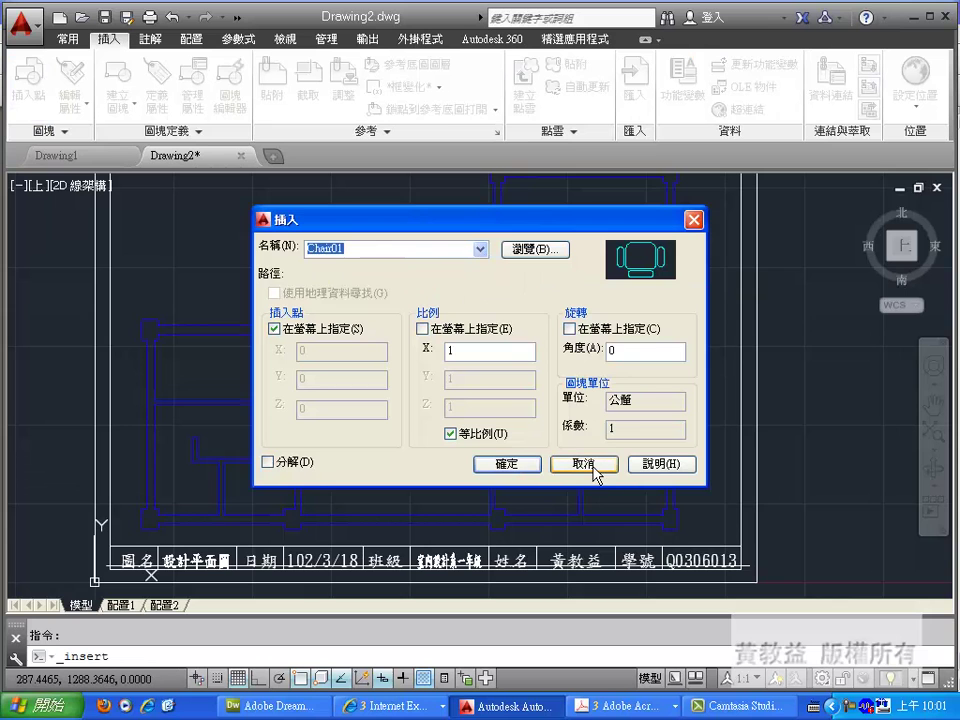
left_click(506, 465)
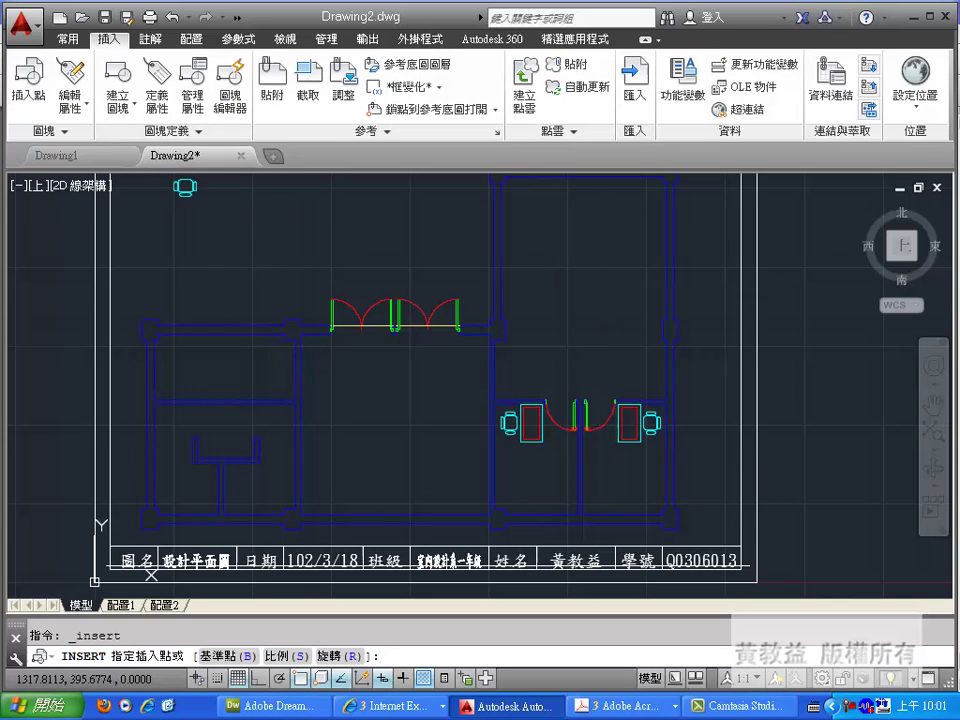
left_click(320, 487)
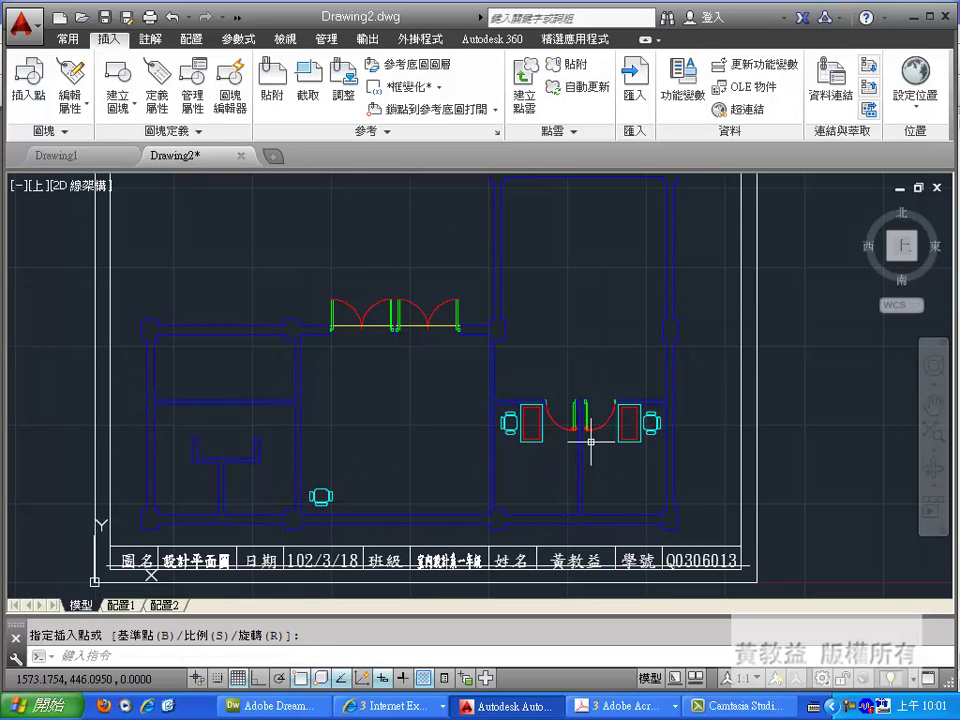
left_click(67, 39)
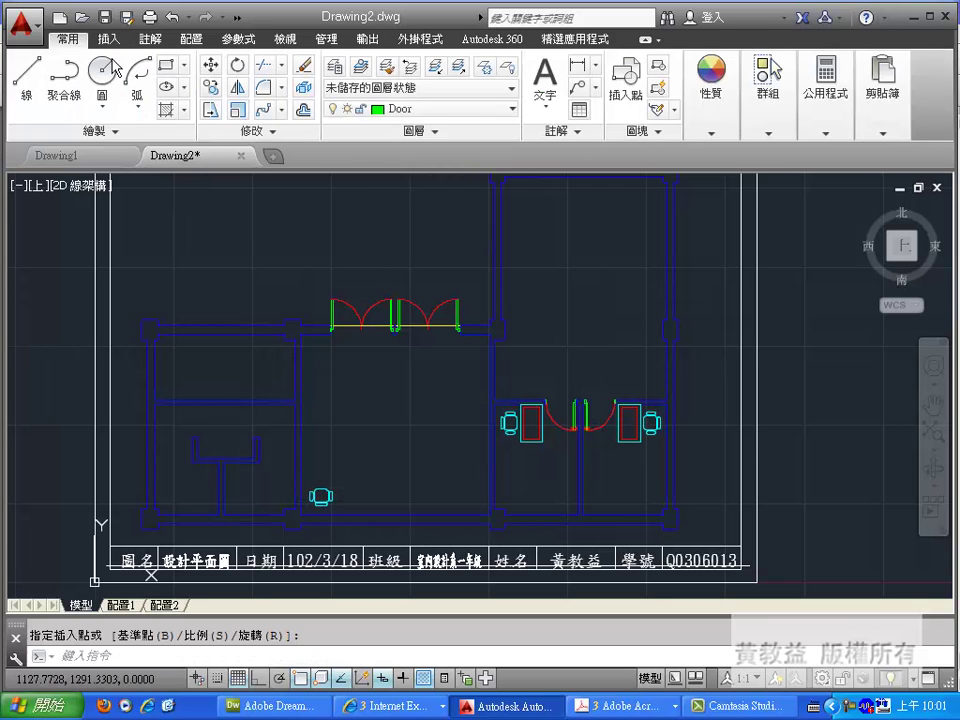
left_click(282, 110)
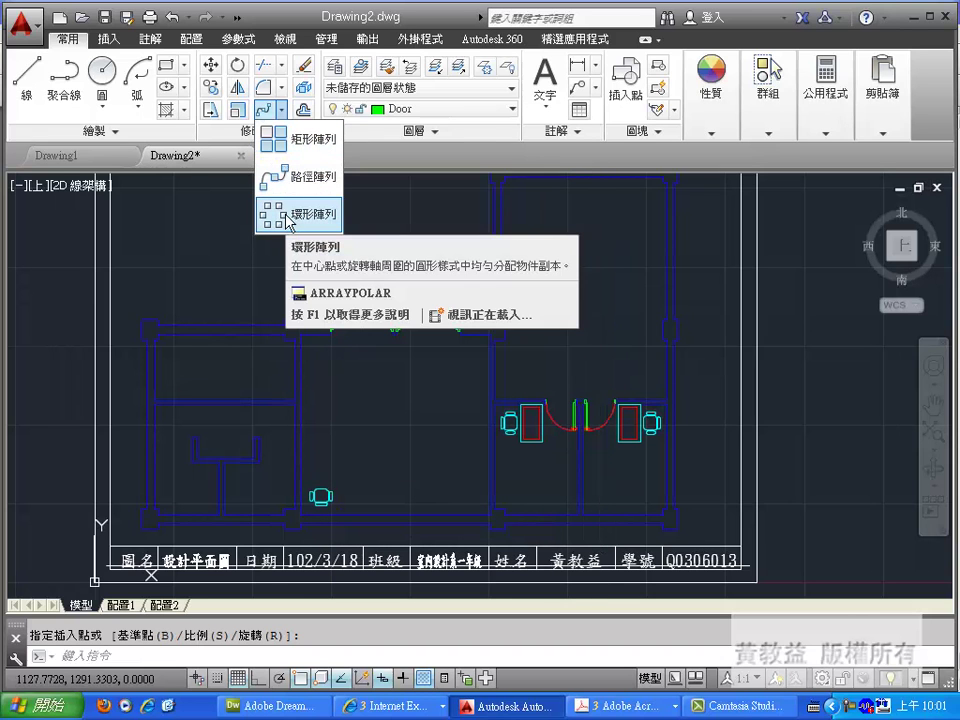
mouse_move(274, 139)
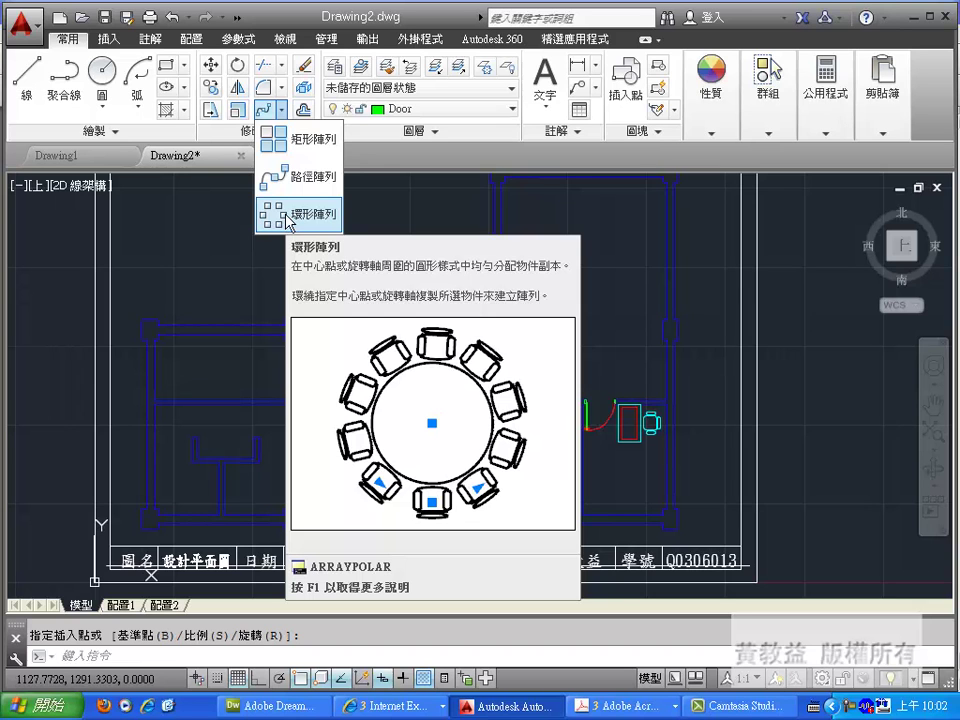
Step: Start a rectangular array with the inserted chair as the source object
left_click(281, 150)
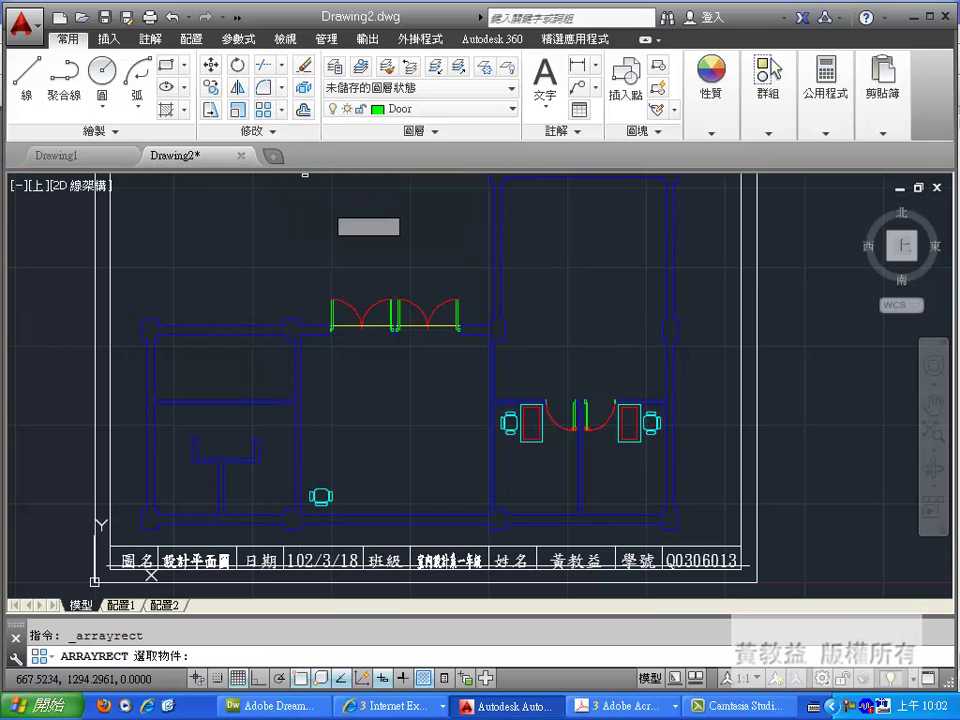
left_click(320, 496)
key("Return")
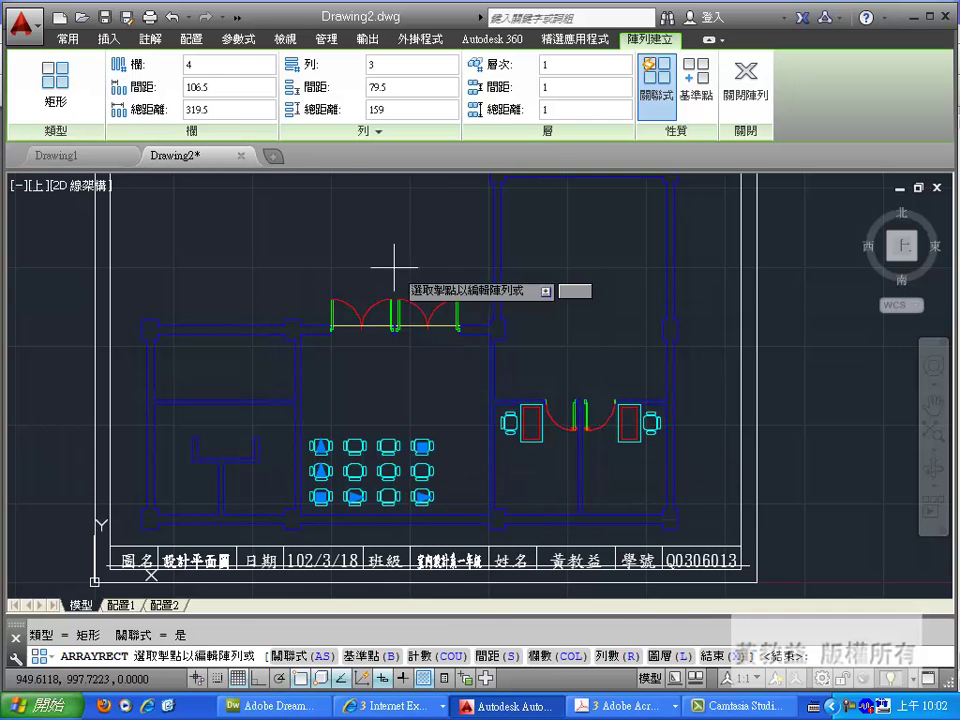
Step: Set 3 columns, then drag the corner count grip out to 5 columns by 5 rows
left_click(190, 64)
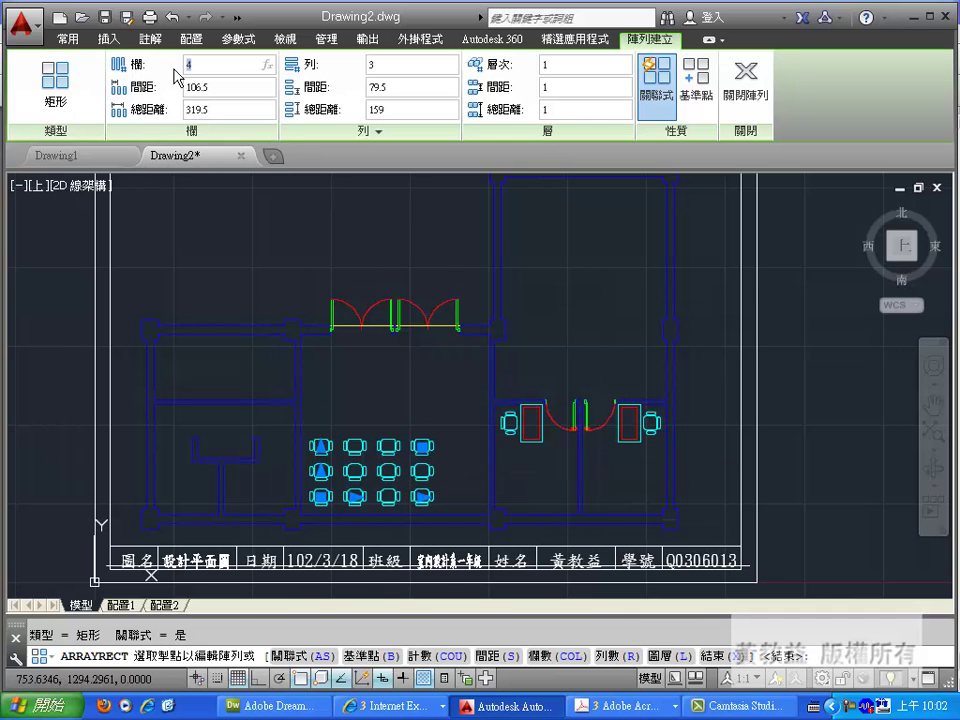
type("3")
key("Return")
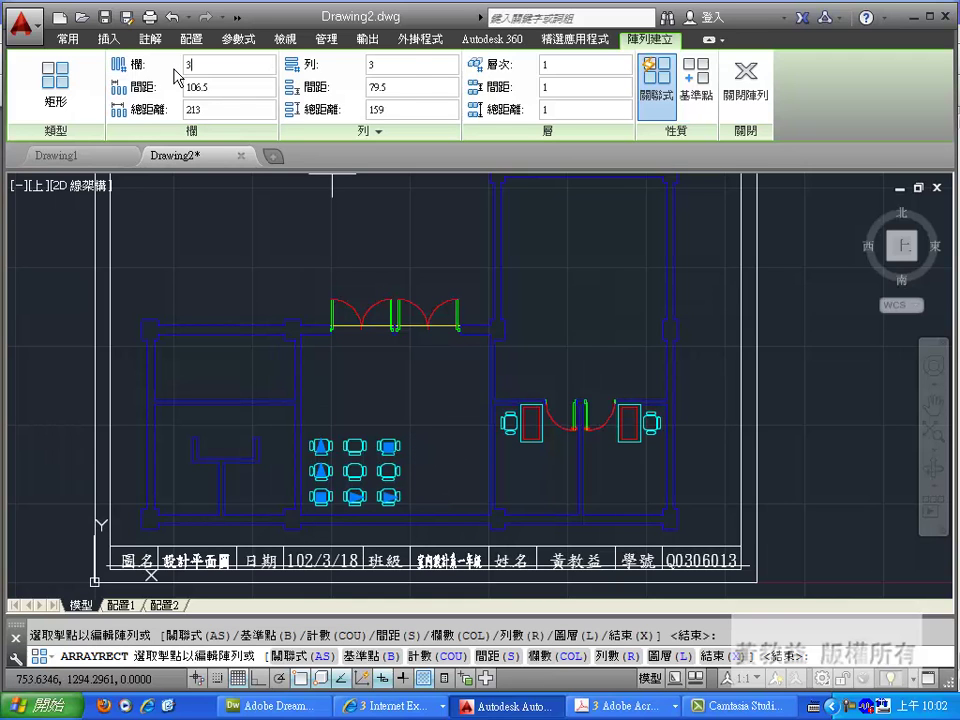
left_click(370, 63)
type("4")
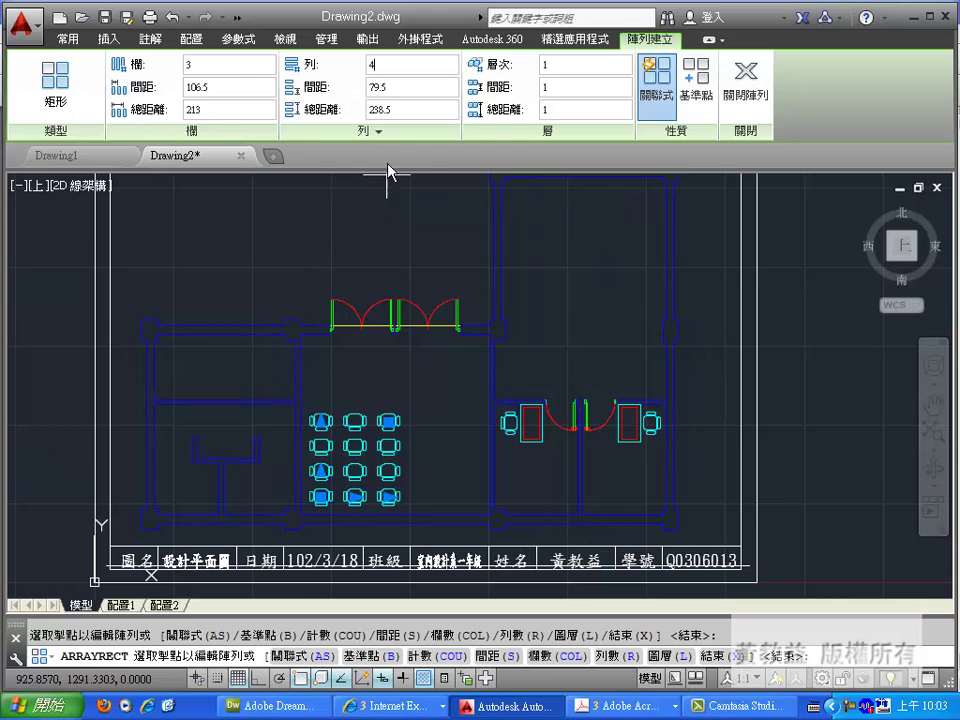
left_click(389, 420)
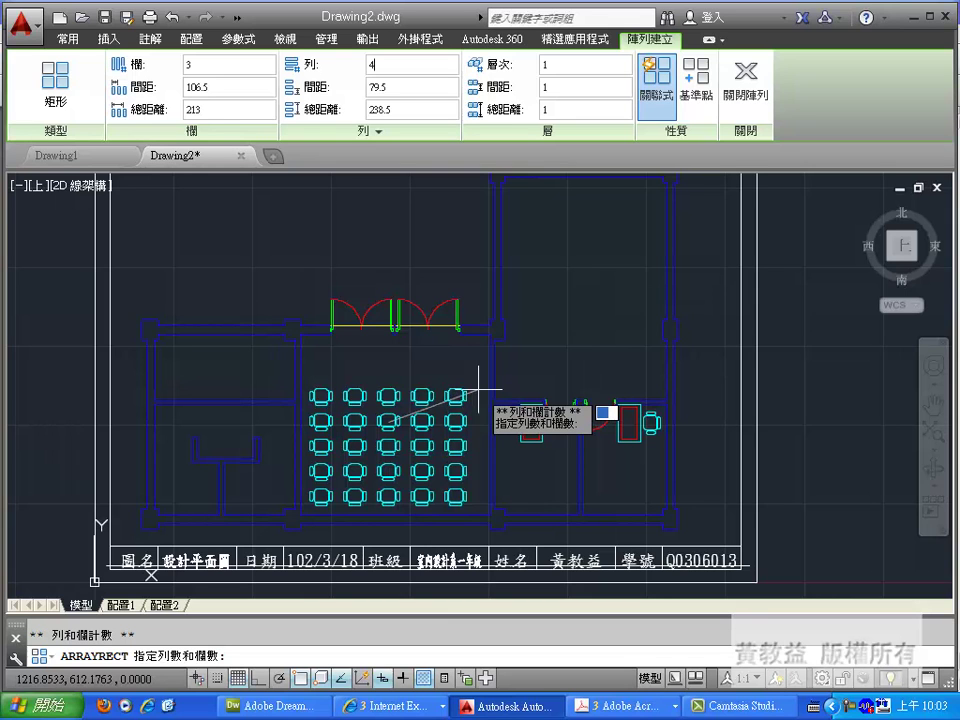
Step: Commit the 5-by-5 array and widen the column and row spacing with the grips
left_click(454, 388)
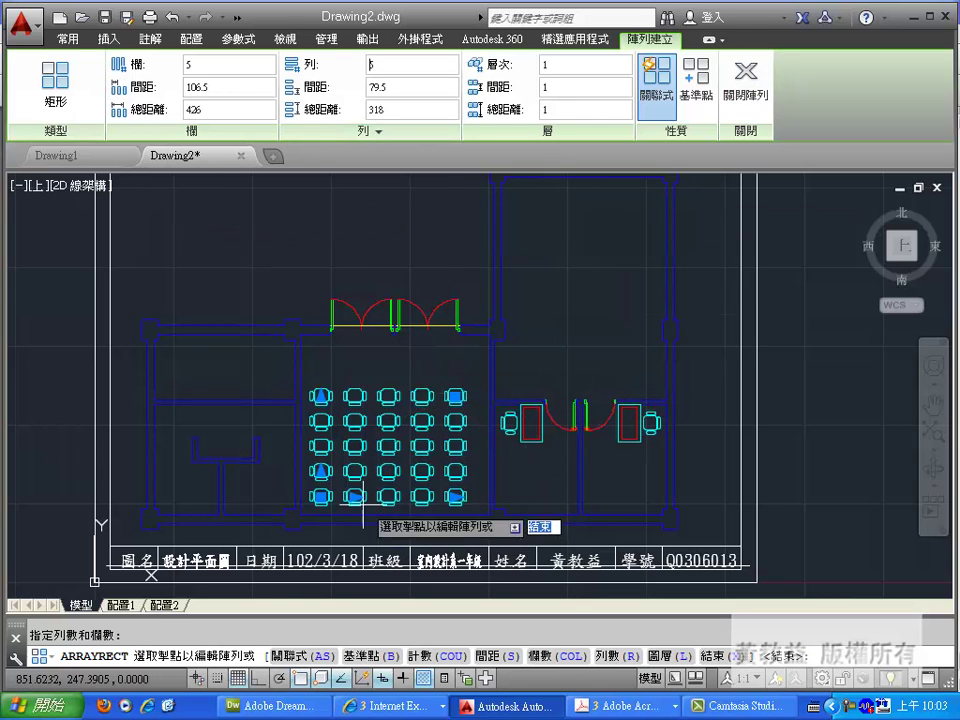
left_click(352, 496)
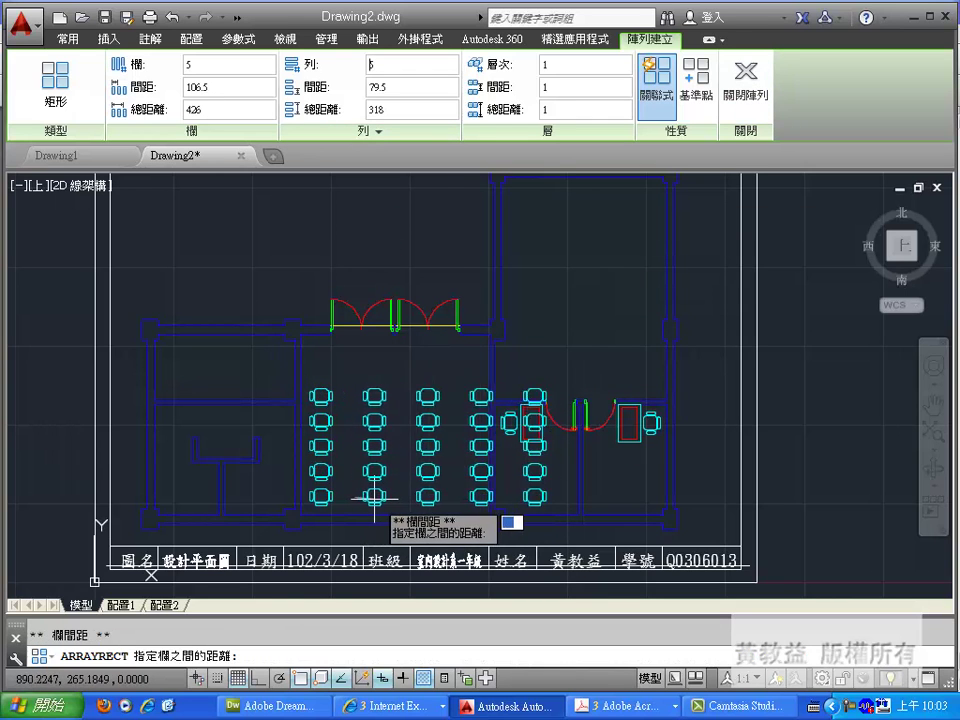
left_click(426, 496)
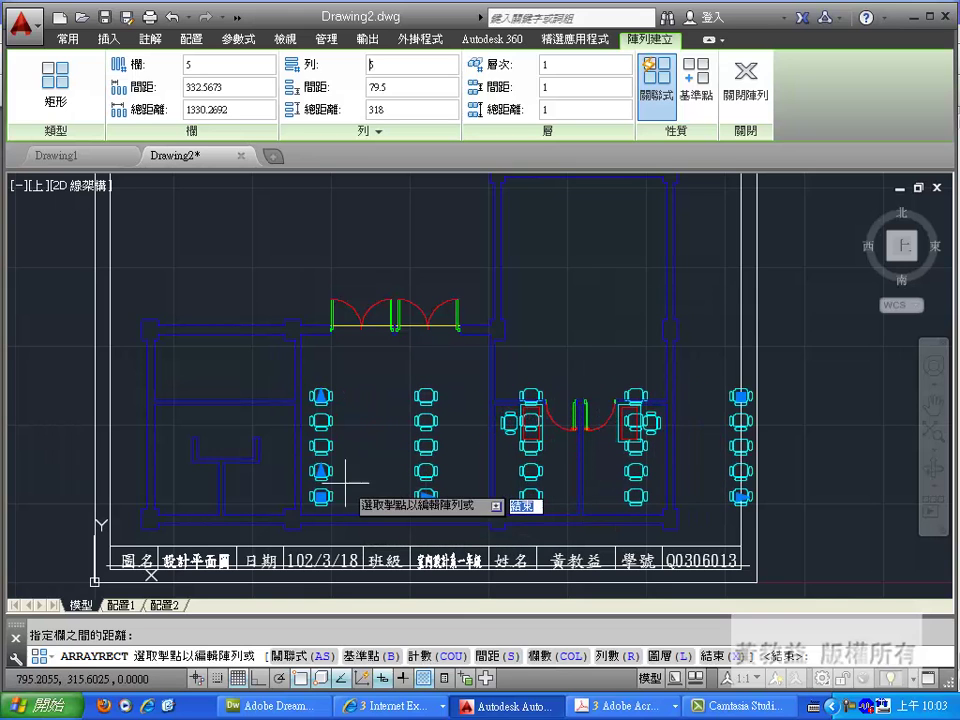
left_click(321, 471)
left_click(321, 431)
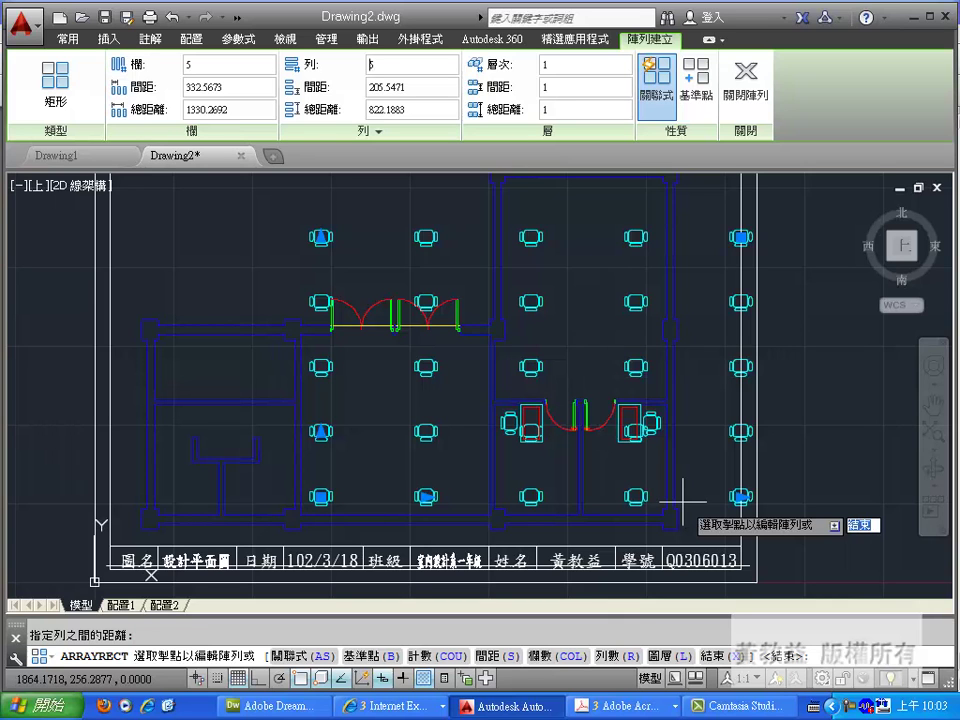
Step: Narrow the spacing to 115.8047 columns and 95.8148 rows, keeping 5 by 5 chairs
left_click(426, 496)
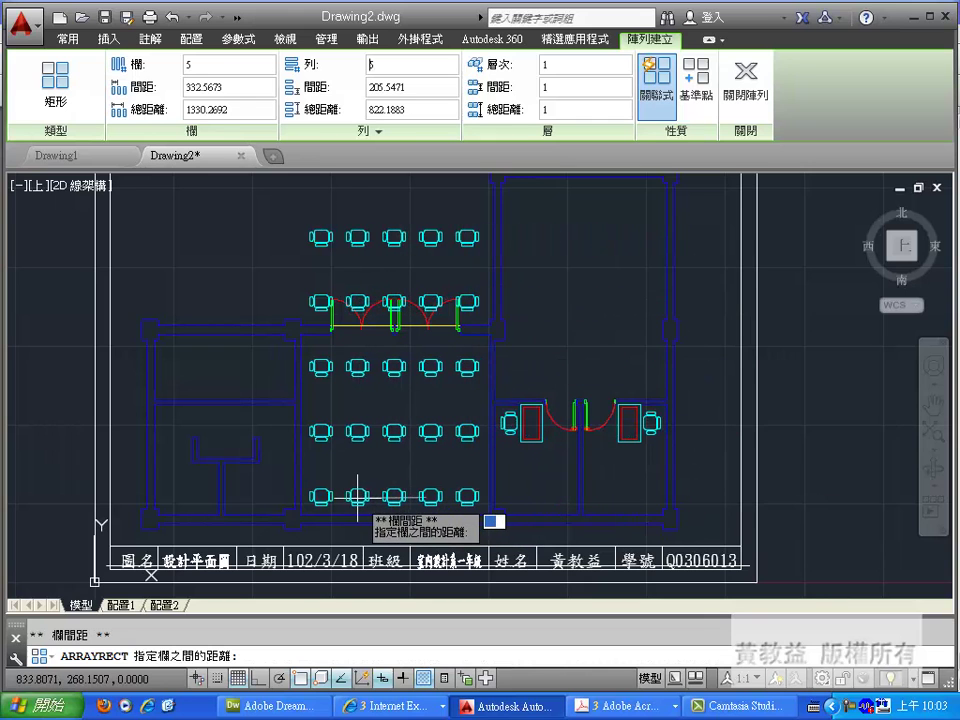
left_click(357, 496)
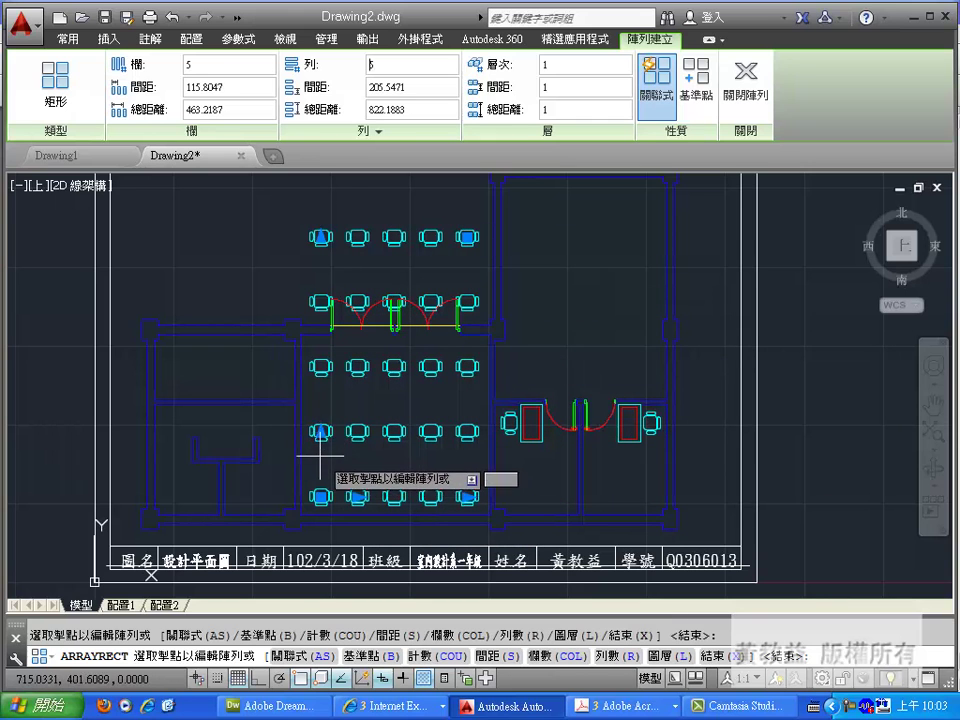
left_click(320, 431)
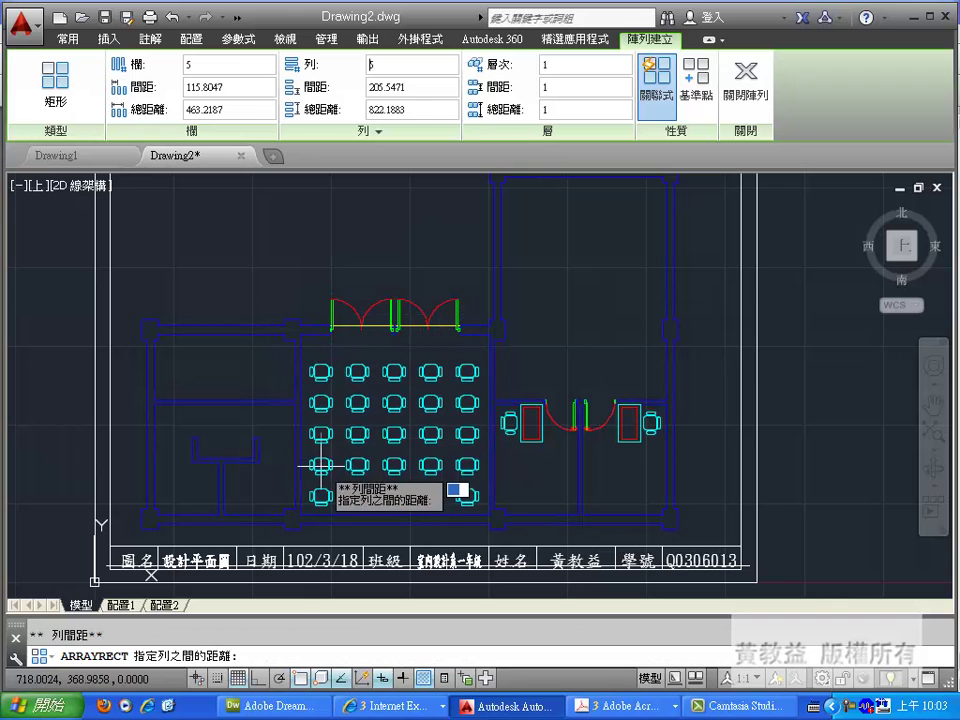
left_click(320, 466)
left_click(468, 375)
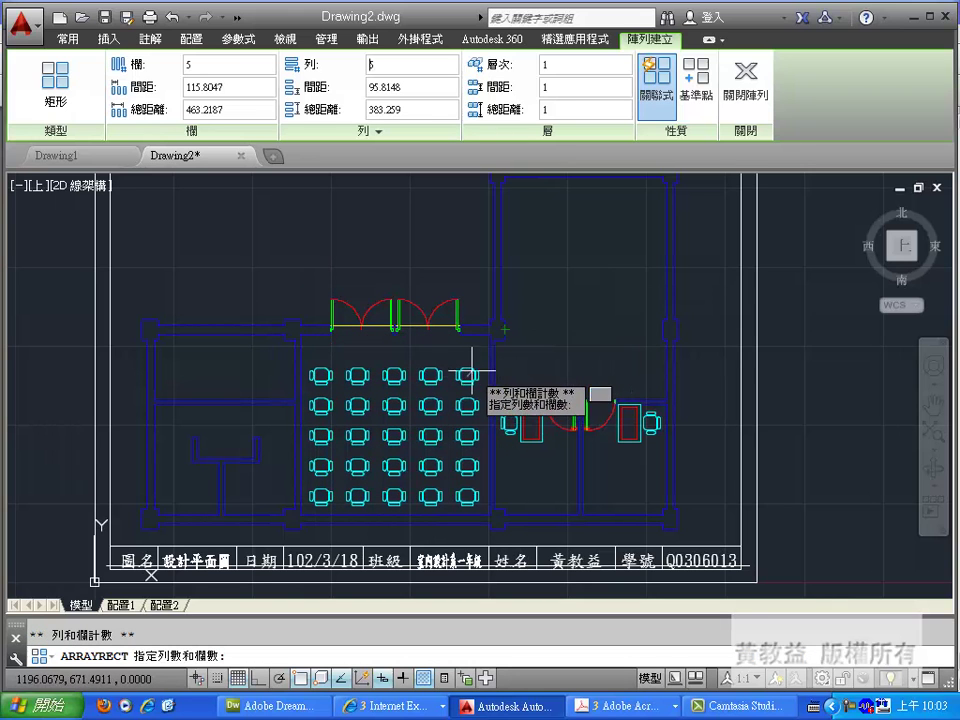
left_click(468, 375)
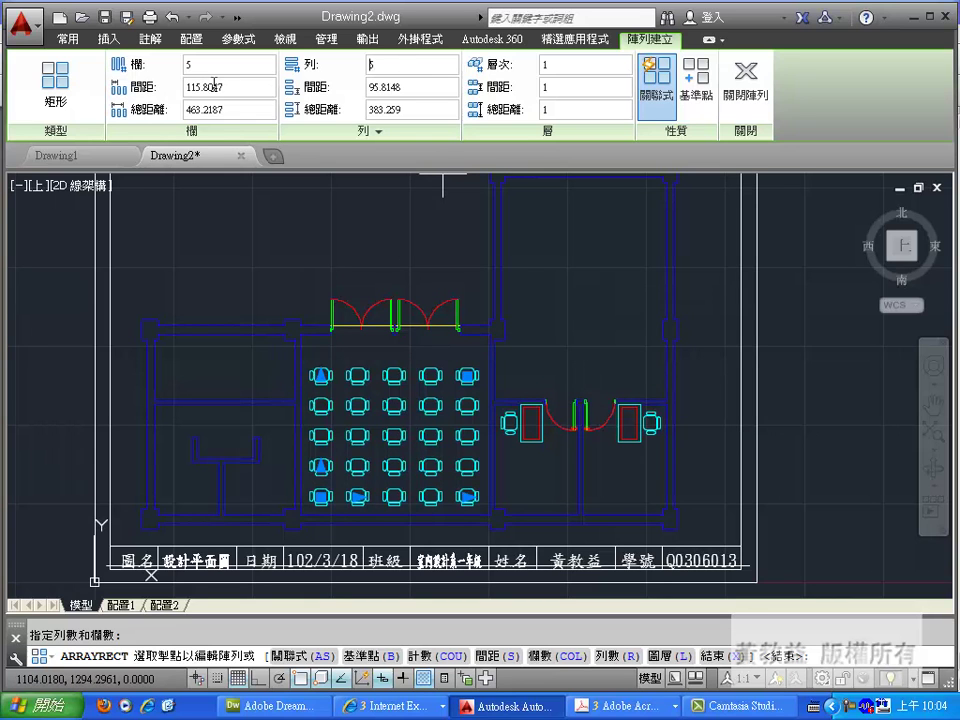
Step: Enter 90 for Columns Between and 120 for Rows Between in the array ribbon
left_click(190, 87)
type("90")
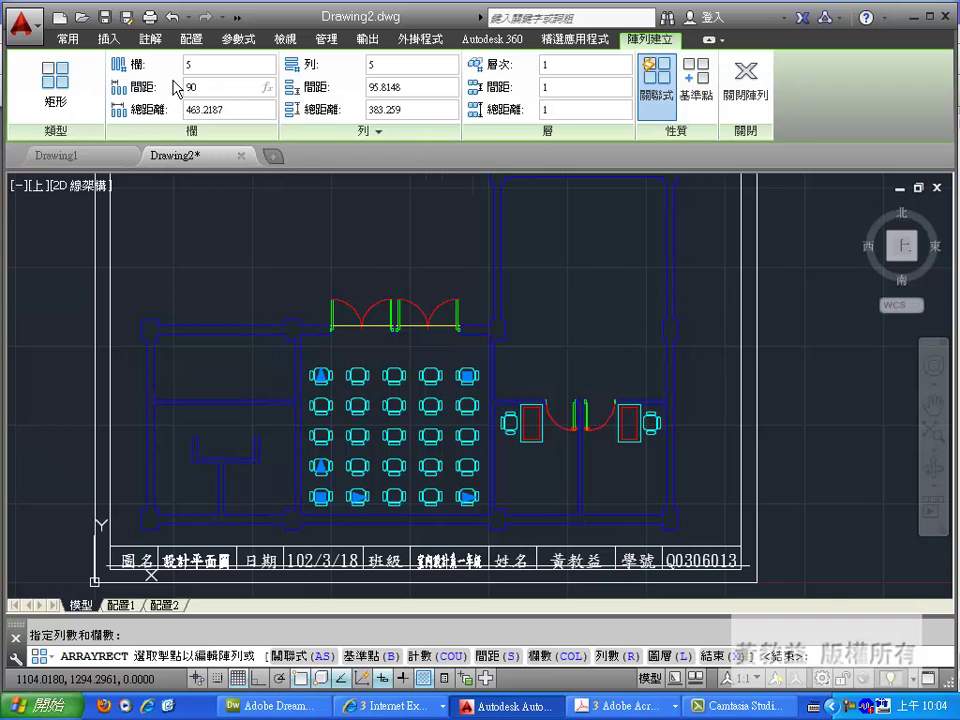
key("Return")
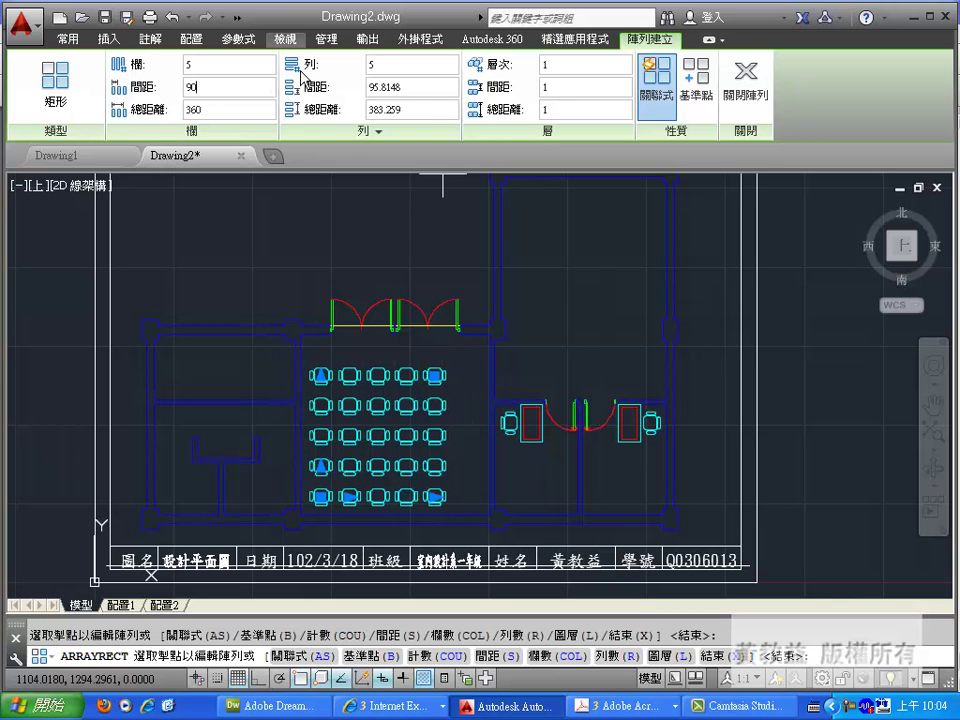
left_click(367, 87)
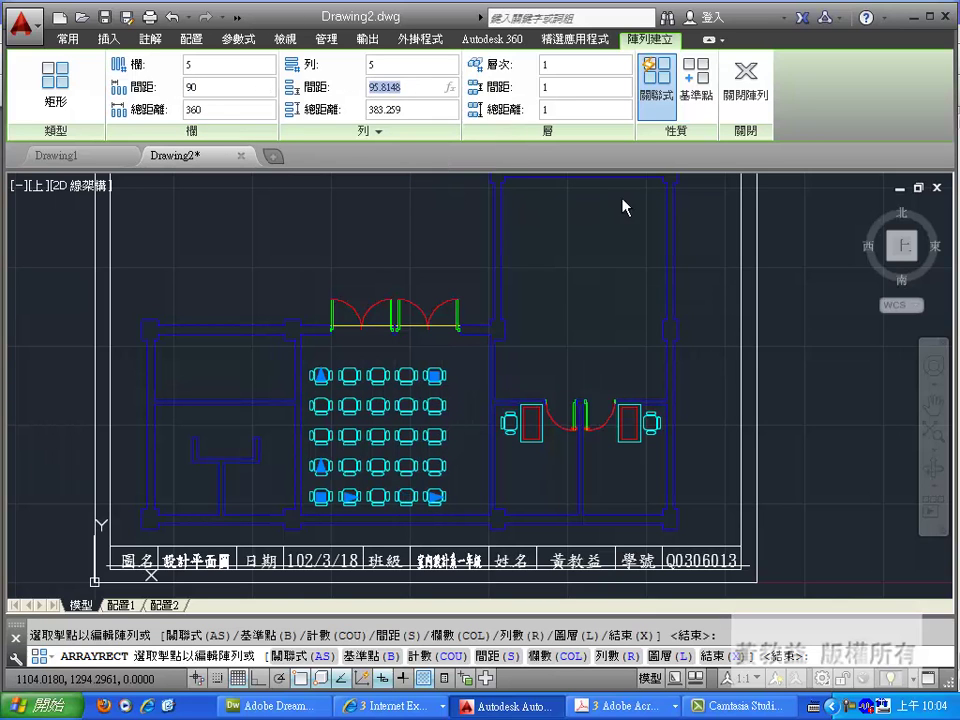
type("120")
key("Return")
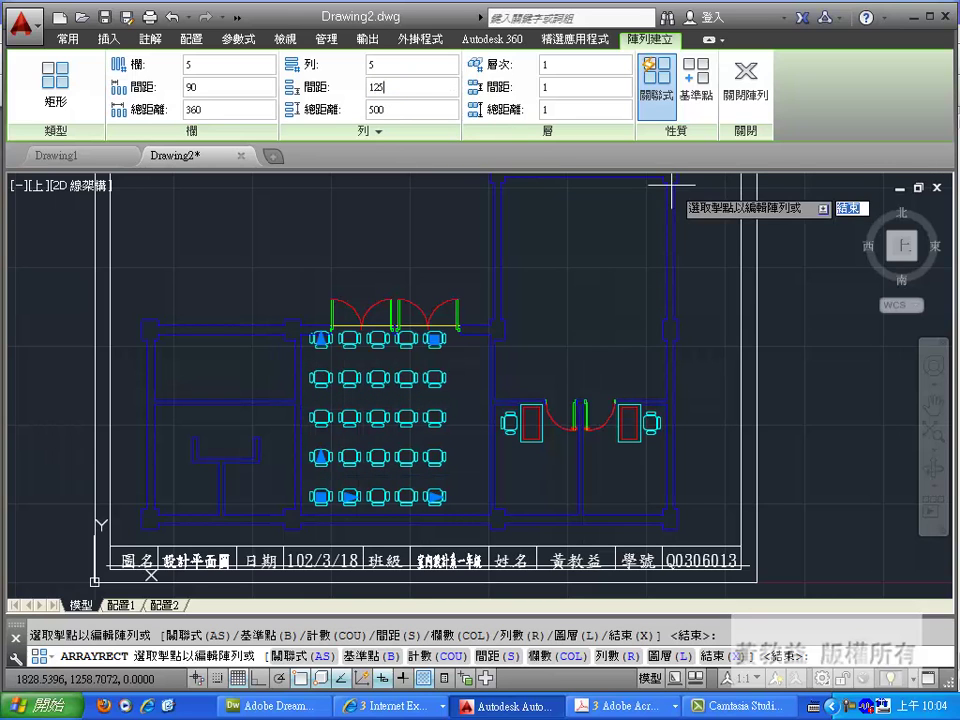
left_click(435, 338)
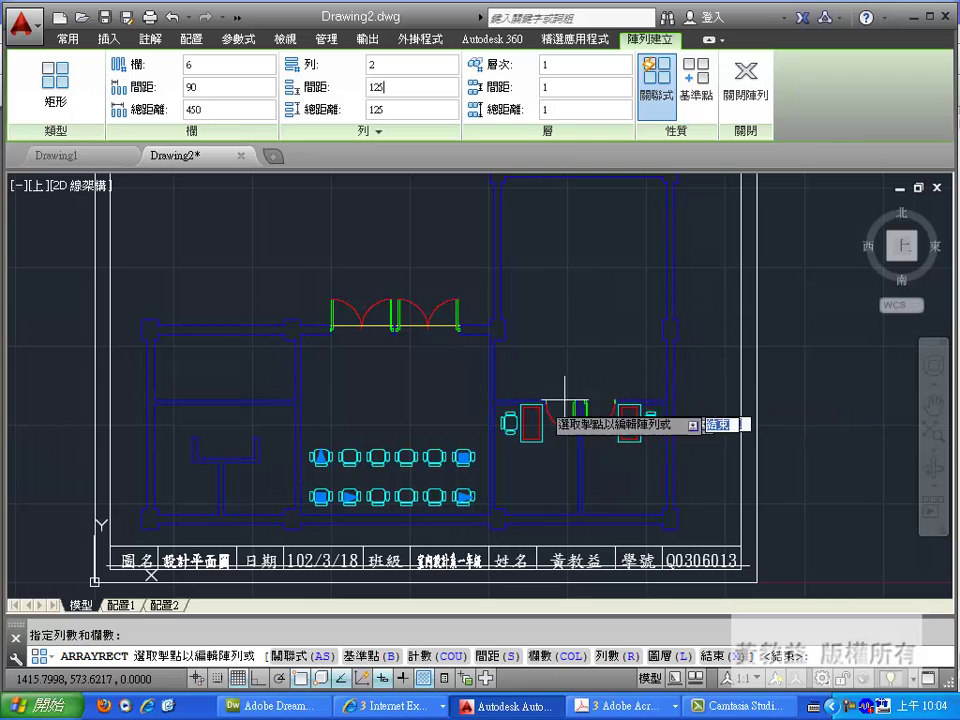
Step: Drag the count grip to 6 columns by 3 rows and close the array
left_click(460, 457)
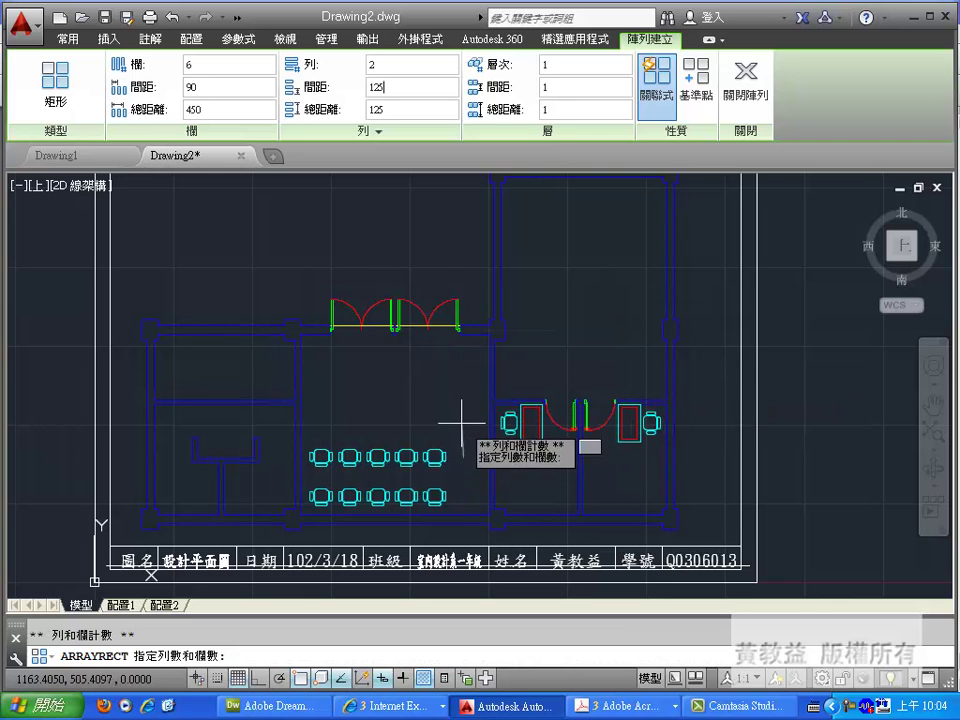
left_click(465, 420)
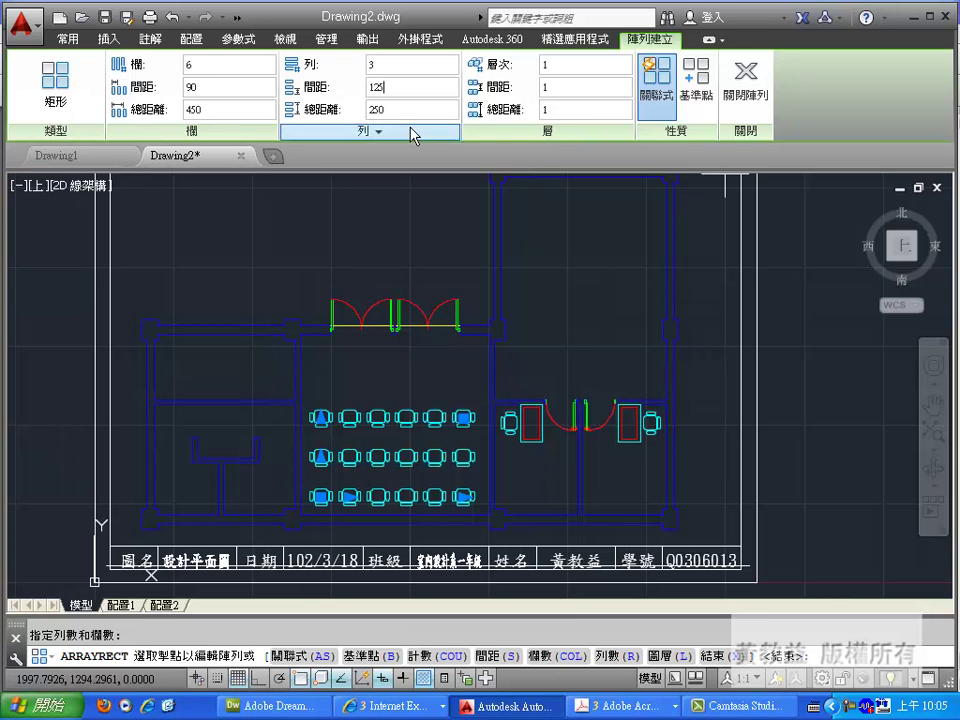
left_click(750, 75)
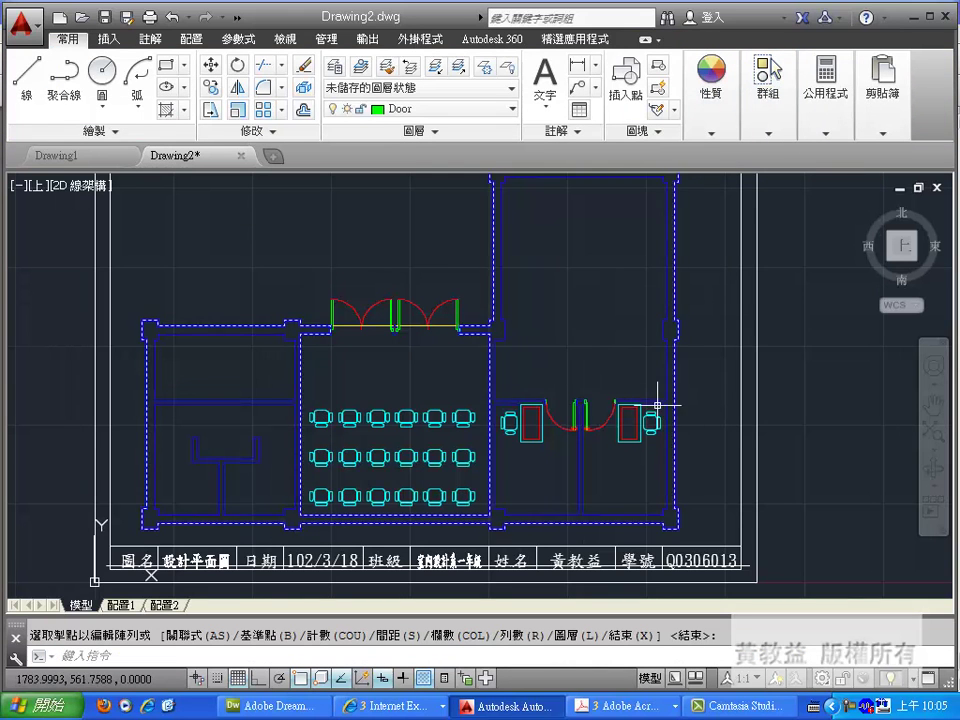
left_click(461, 419)
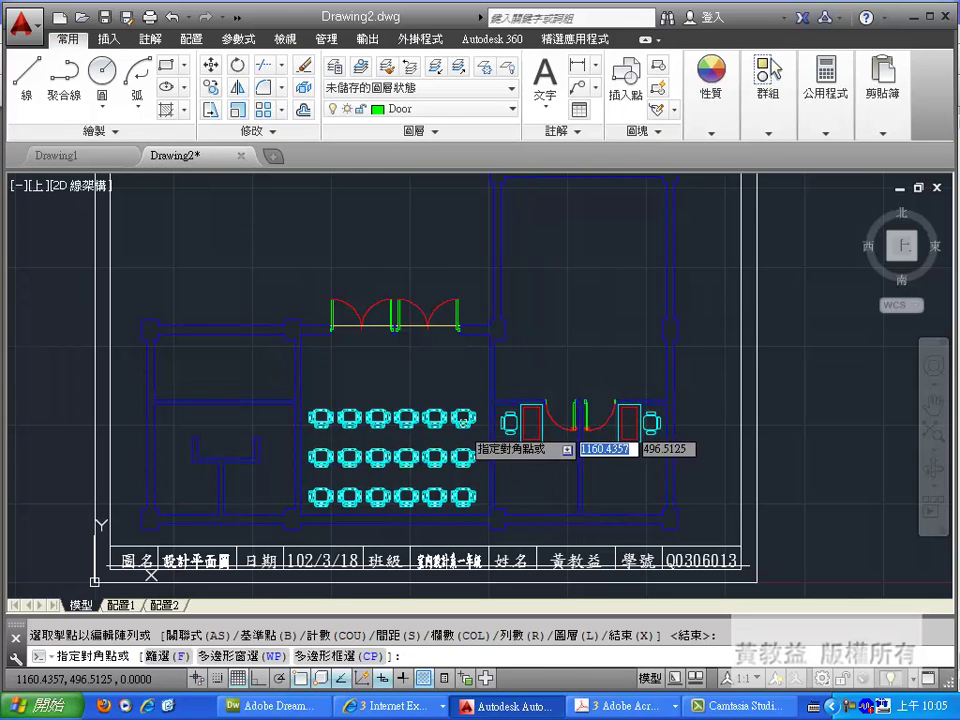
left_click(461, 425)
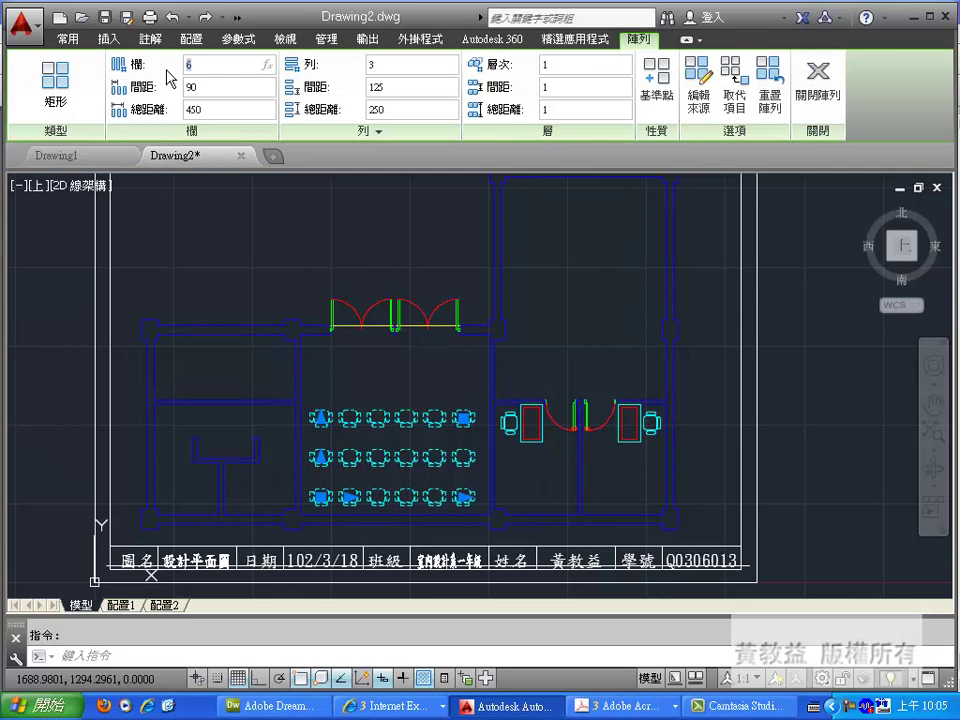
type("5")
key("Return")
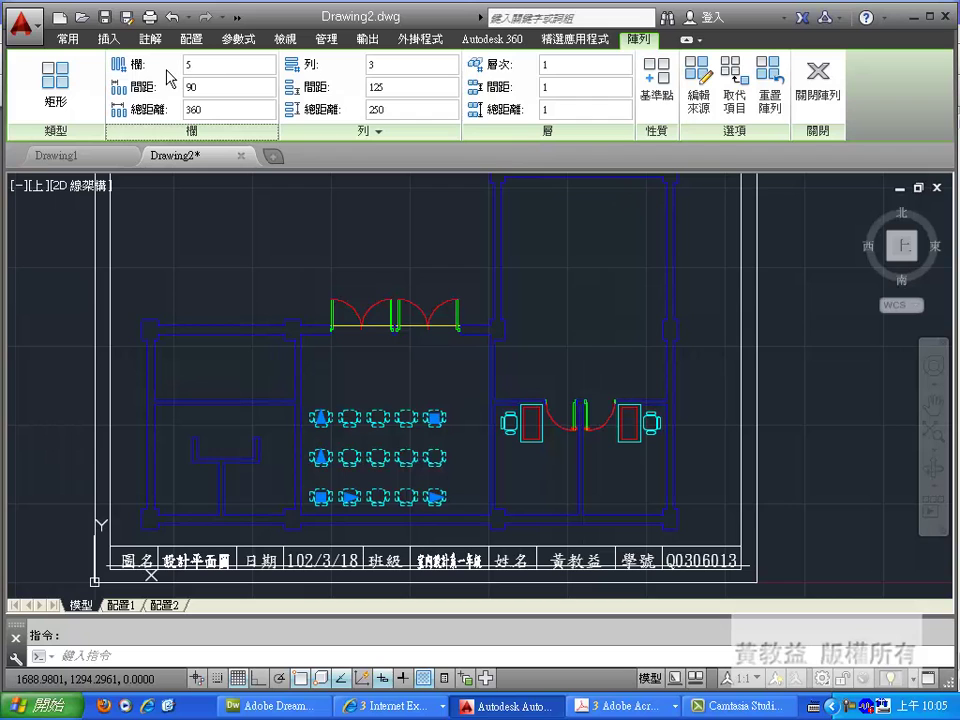
left_click(200, 64)
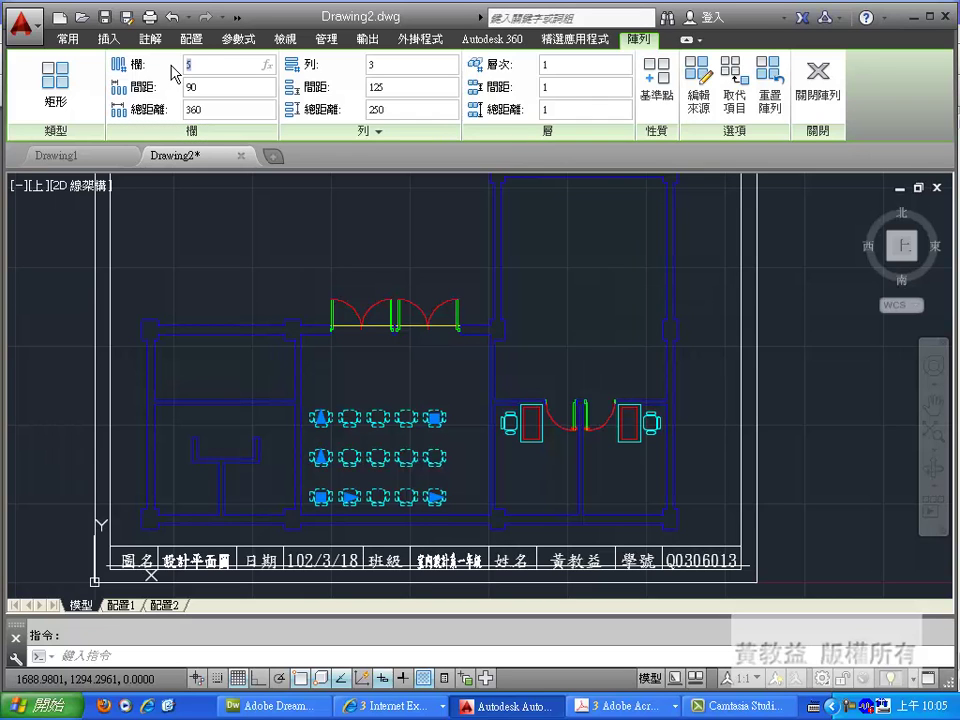
type("6")
key("Return")
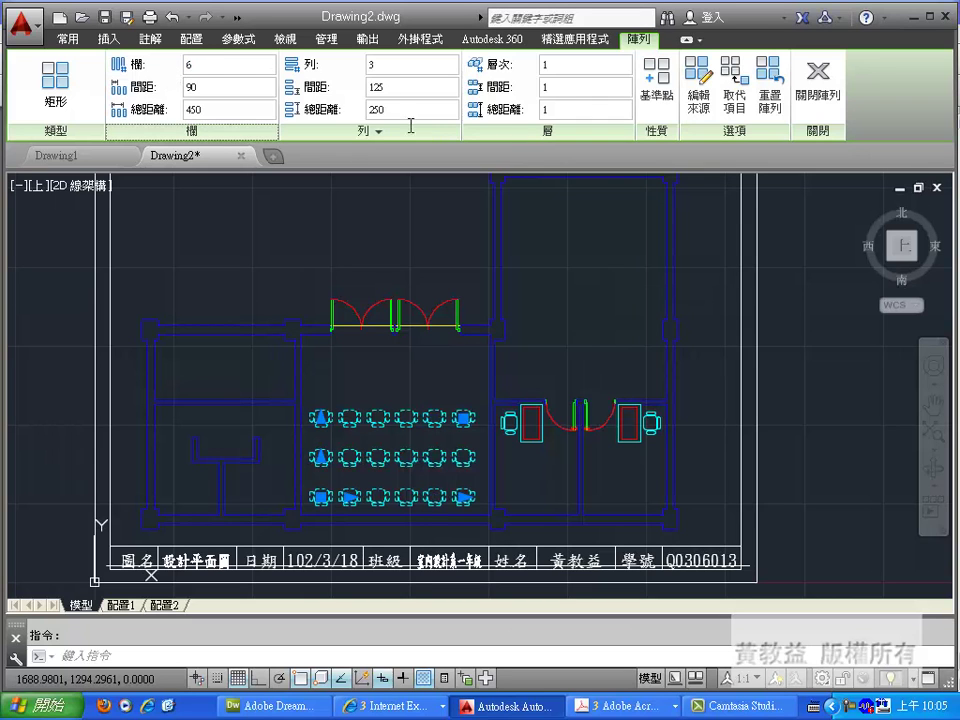
left_click(818, 90)
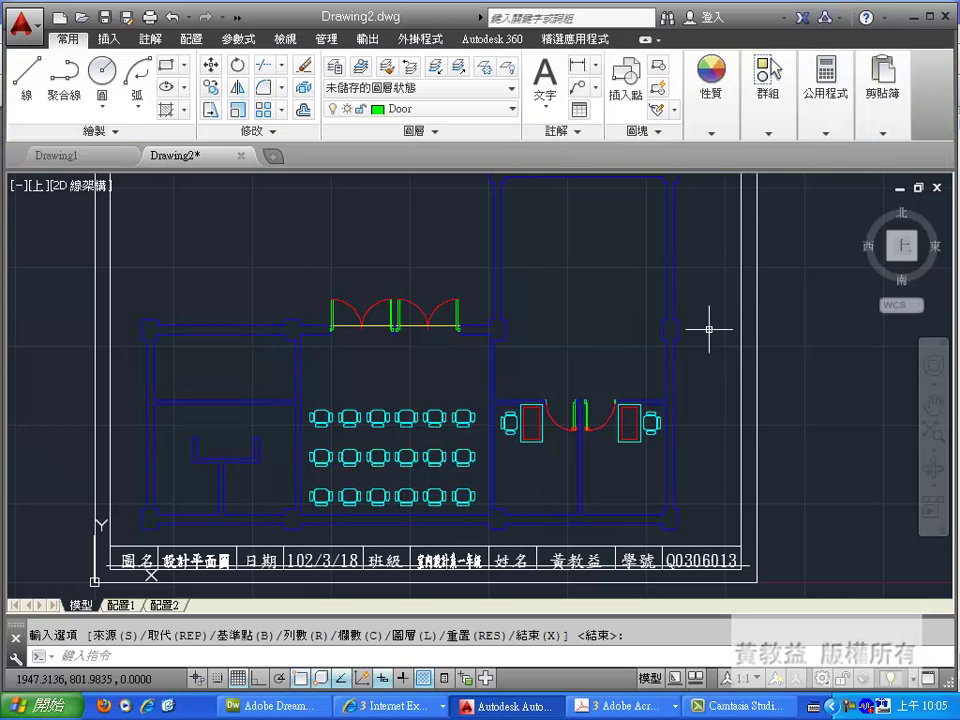
scroll(713, 350, "down", 2)
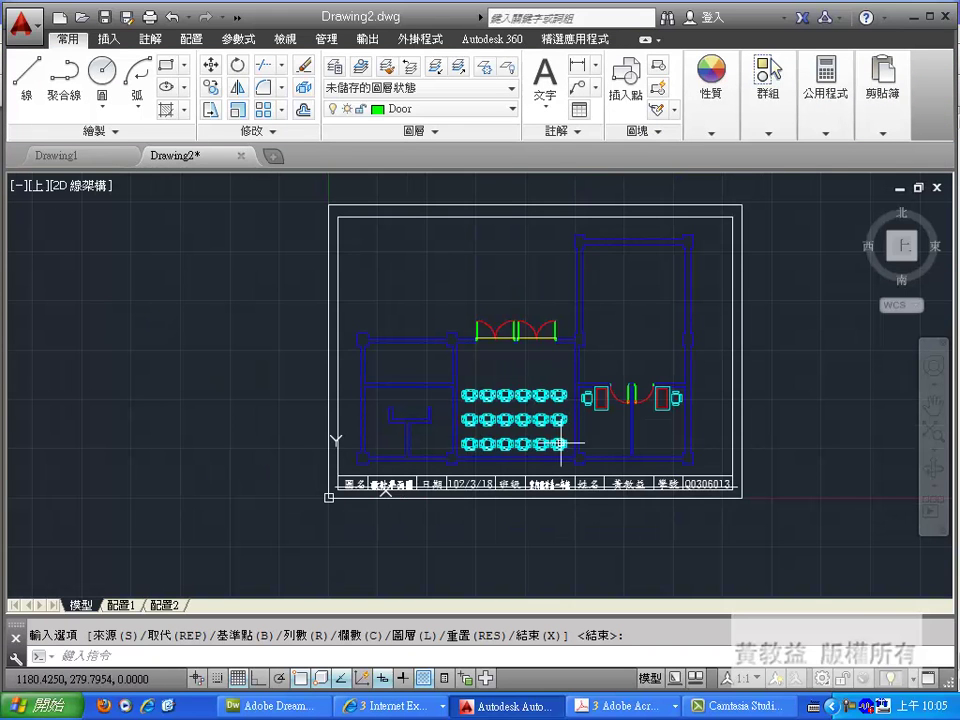